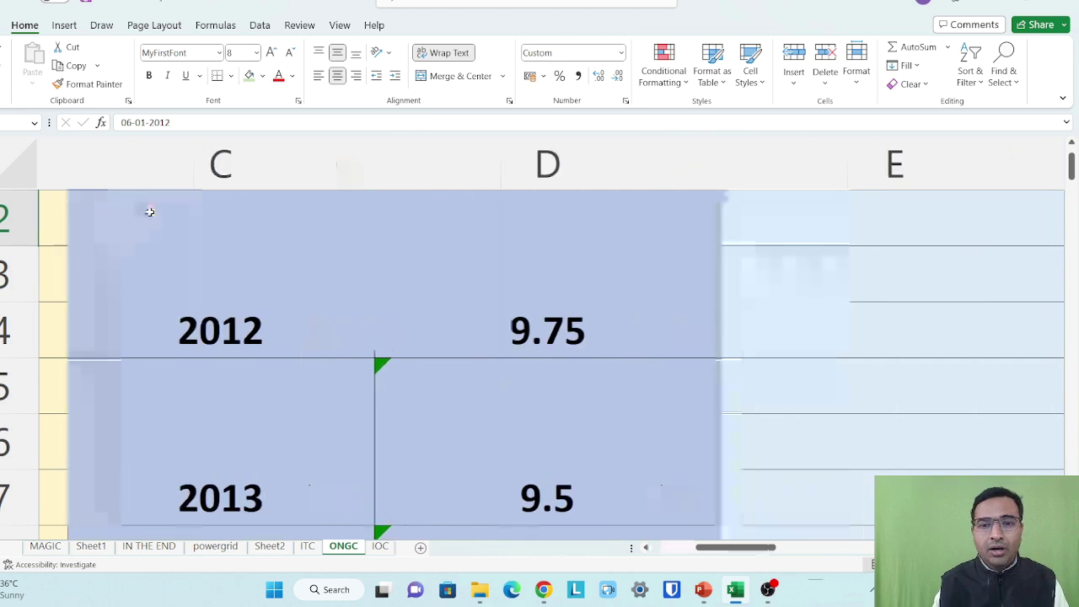
# - Review the yearly ONGC dividend totals in columns C and D from 2012 through 2017
pyautogui.click(157, 338)
pyautogui.scroll(-1, 157, 338)
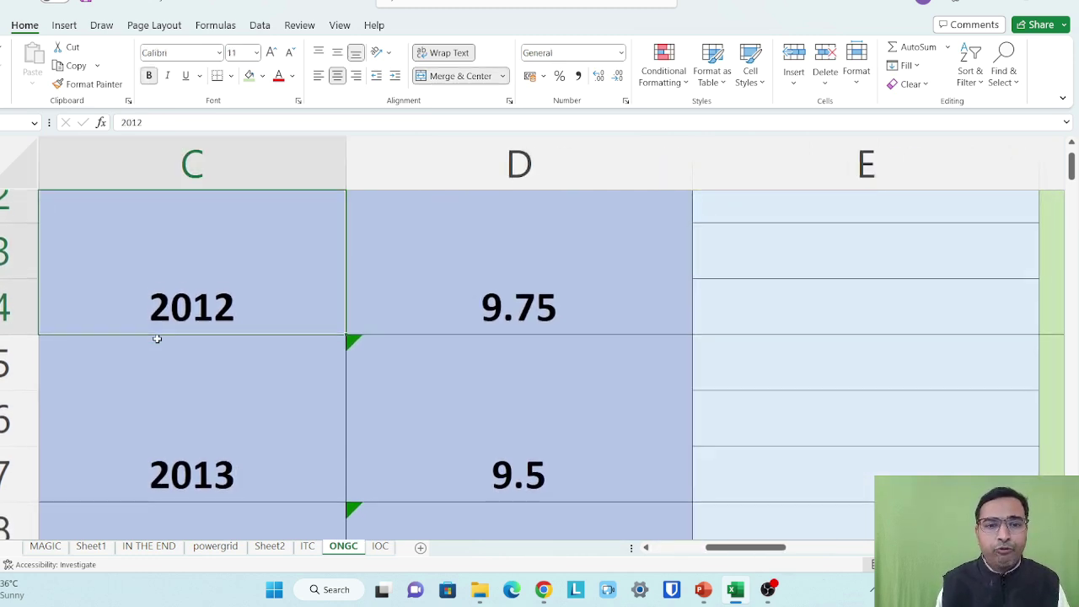
pyautogui.scroll(-5, 157, 338)
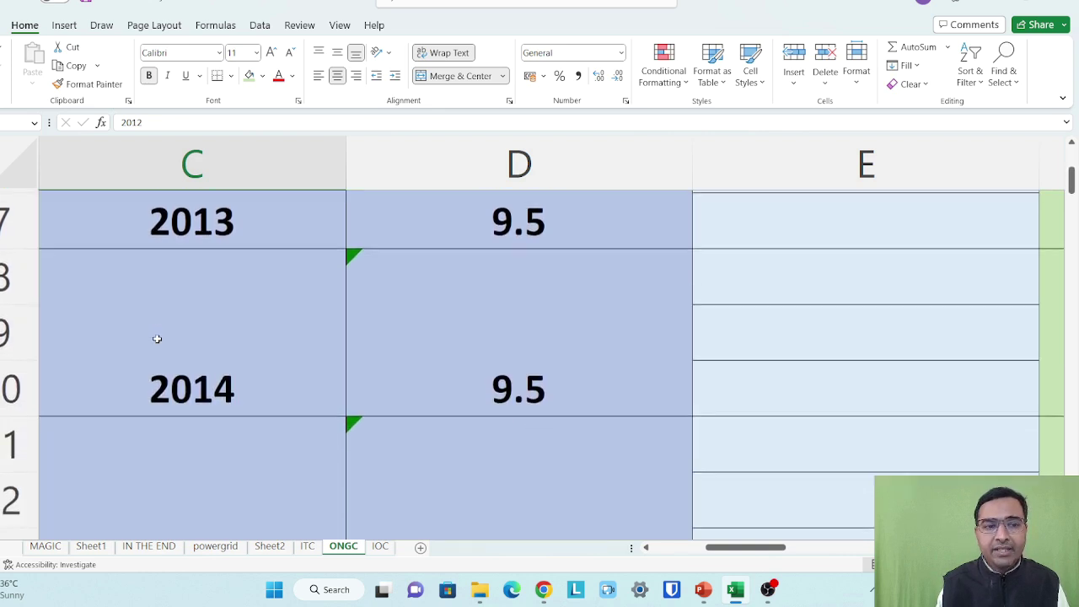
pyautogui.click(156, 338)
pyautogui.scroll(-6, 156, 338)
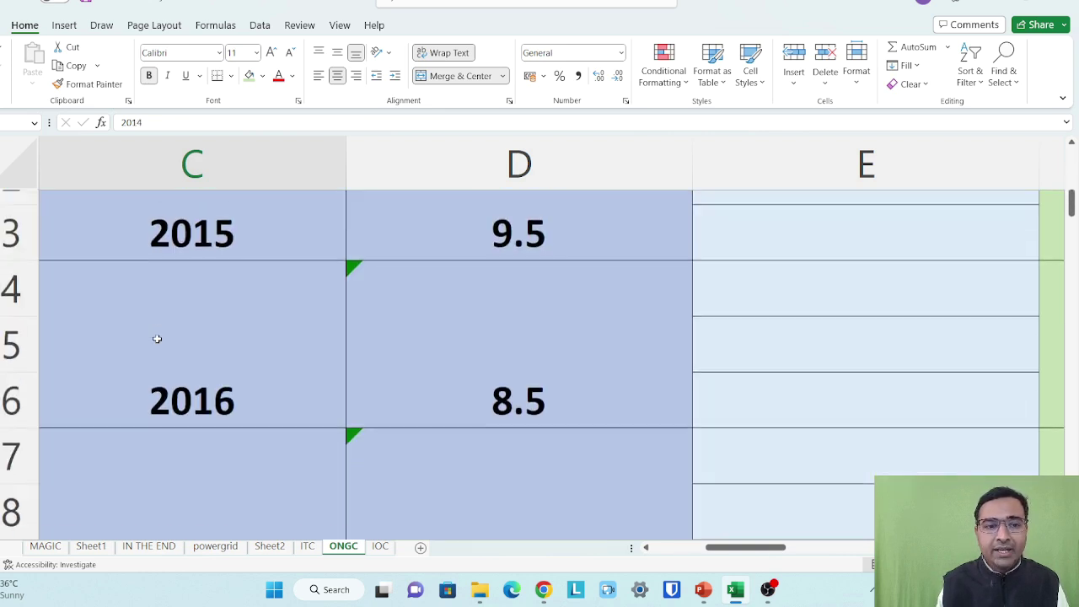
pyautogui.click(157, 338)
pyautogui.scroll(-3, 157, 338)
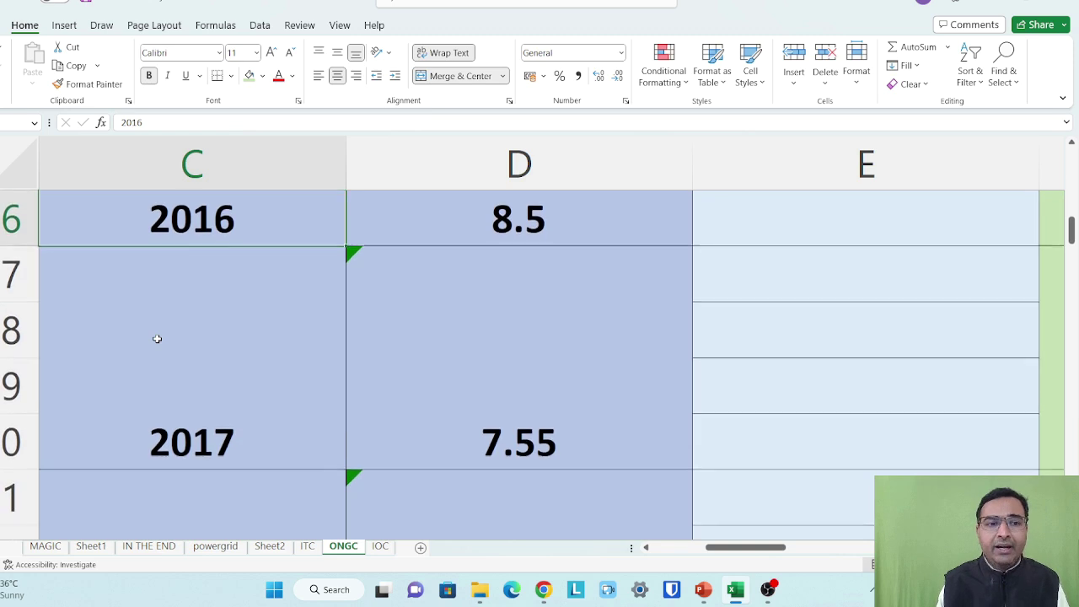
pyautogui.click(157, 338)
pyautogui.scroll(-2, 222, 295)
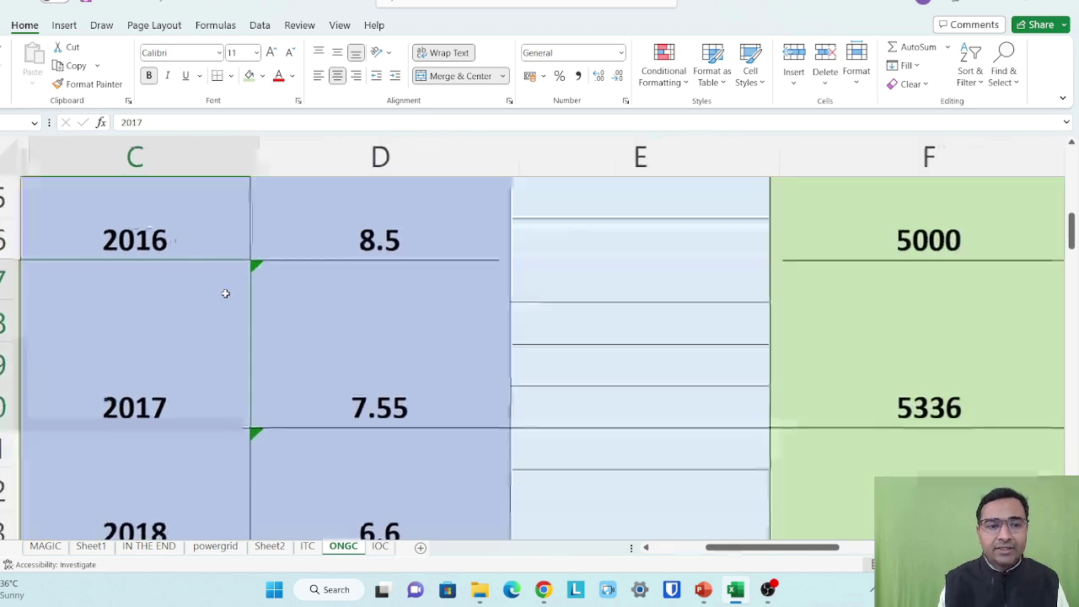
# - Fill the merged "BONUS 1:2 RATIO IN DEC 2016" row with light green
pyautogui.hscroll(-3, 225, 293)
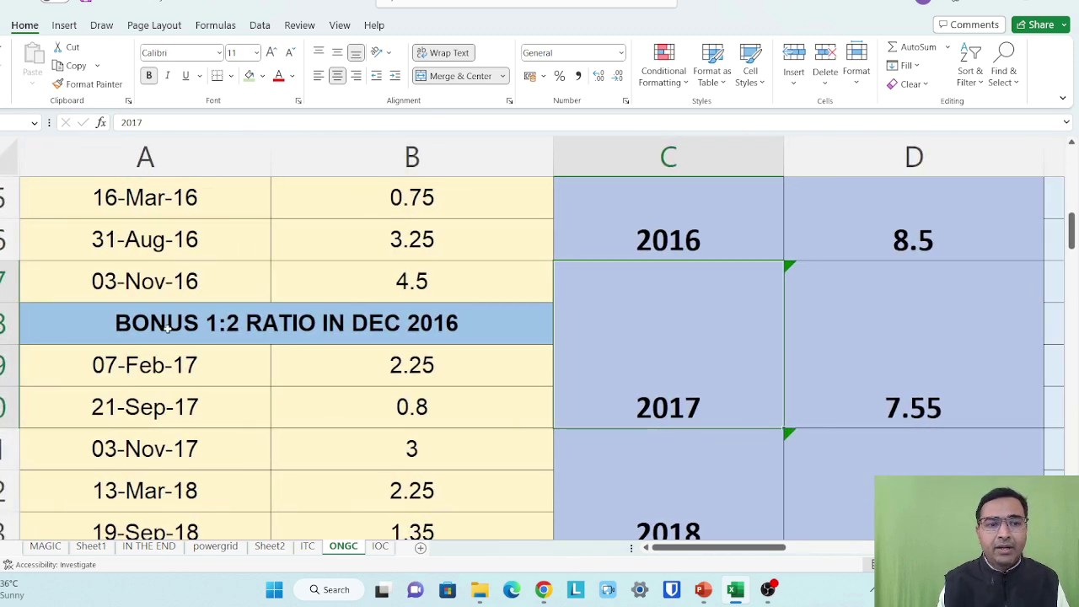
pyautogui.click(167, 327)
pyautogui.click(250, 75)
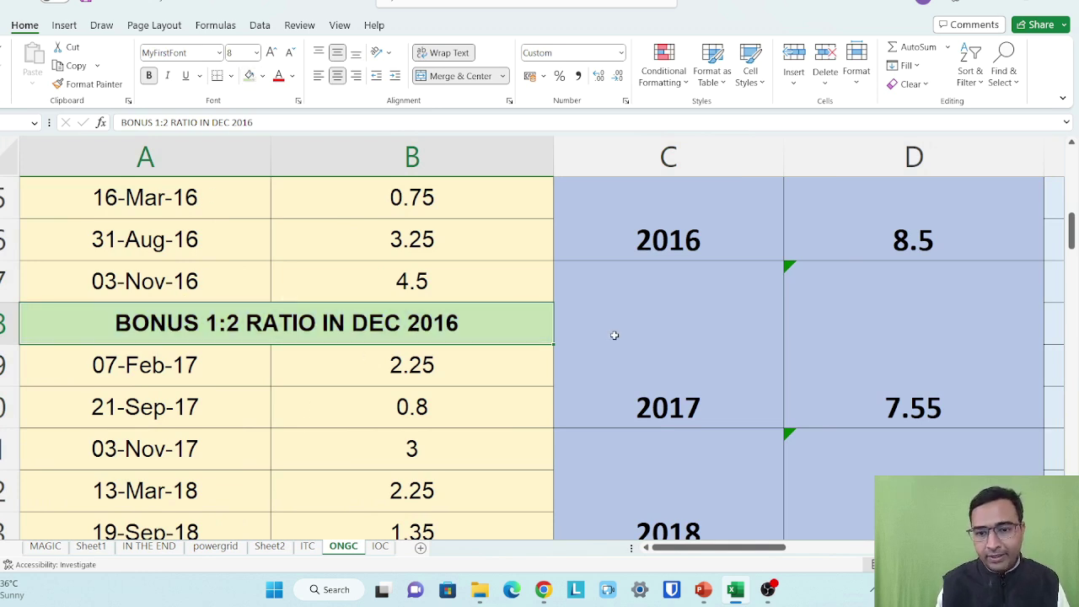
# - Review the yearly dividend totals in columns C and D from 2017 through 2022, following the bonus issue
pyautogui.click(616, 337)
pyautogui.hscroll(2, 615, 335)
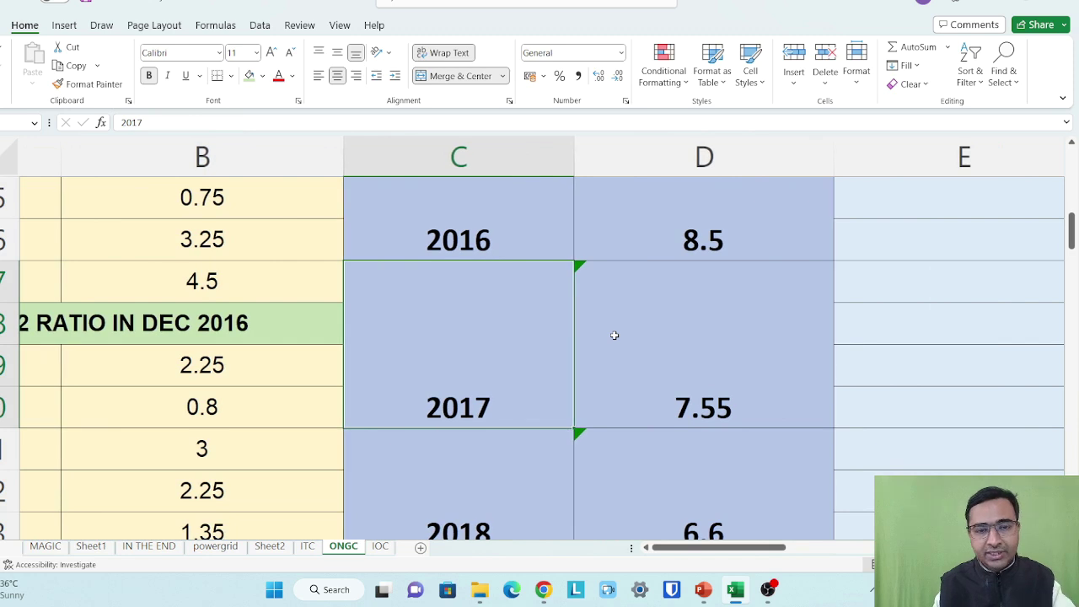
pyautogui.hscroll(1, 614, 335)
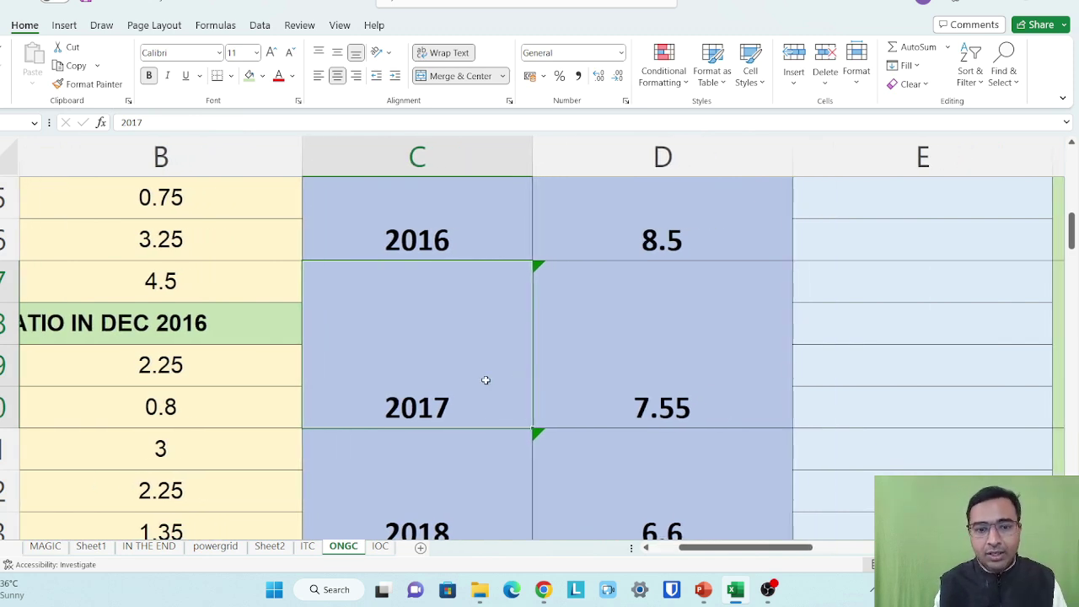
pyautogui.scroll(-1, 484, 378)
pyautogui.keyDown('ctrl'); pyautogui.scroll(3, 485, 380); pyautogui.keyUp('ctrl')
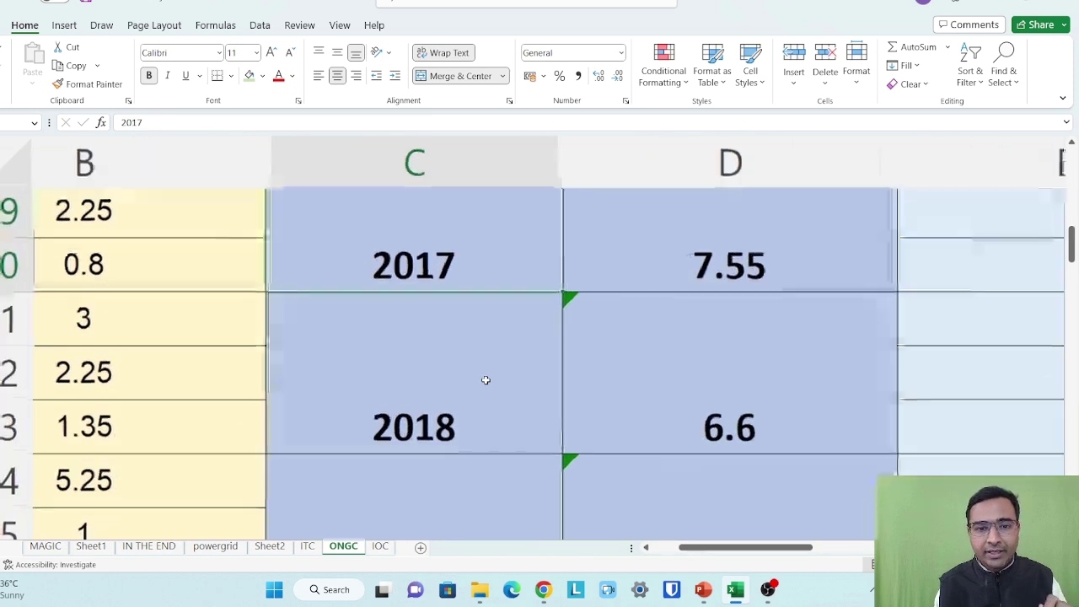
pyautogui.hscroll(1, 178, 371)
pyautogui.click(178, 371)
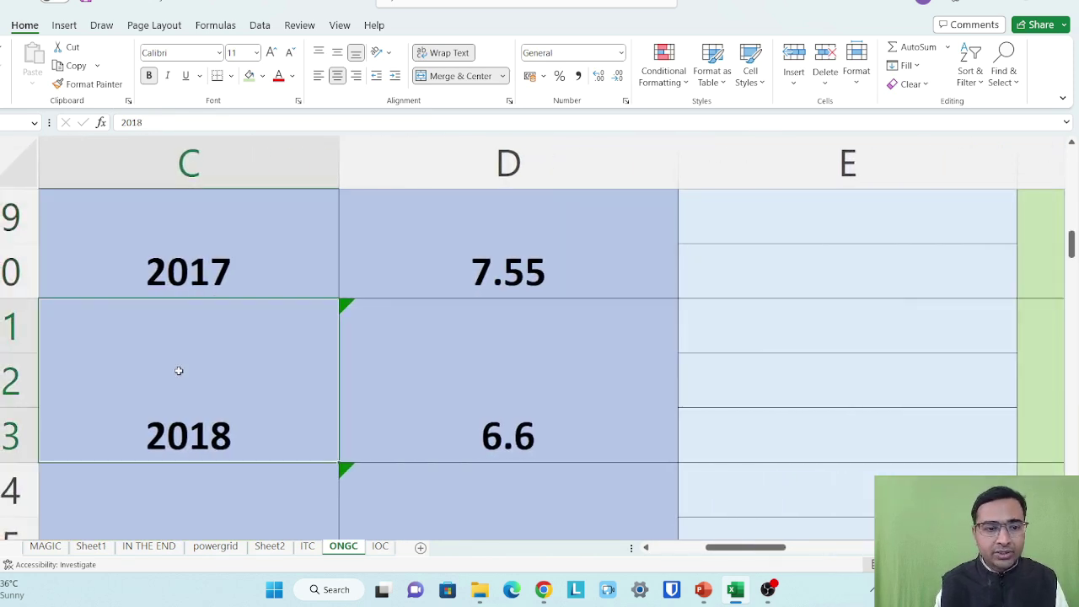
pyautogui.scroll(-2, 178, 371)
pyautogui.scroll(-2, 177, 371)
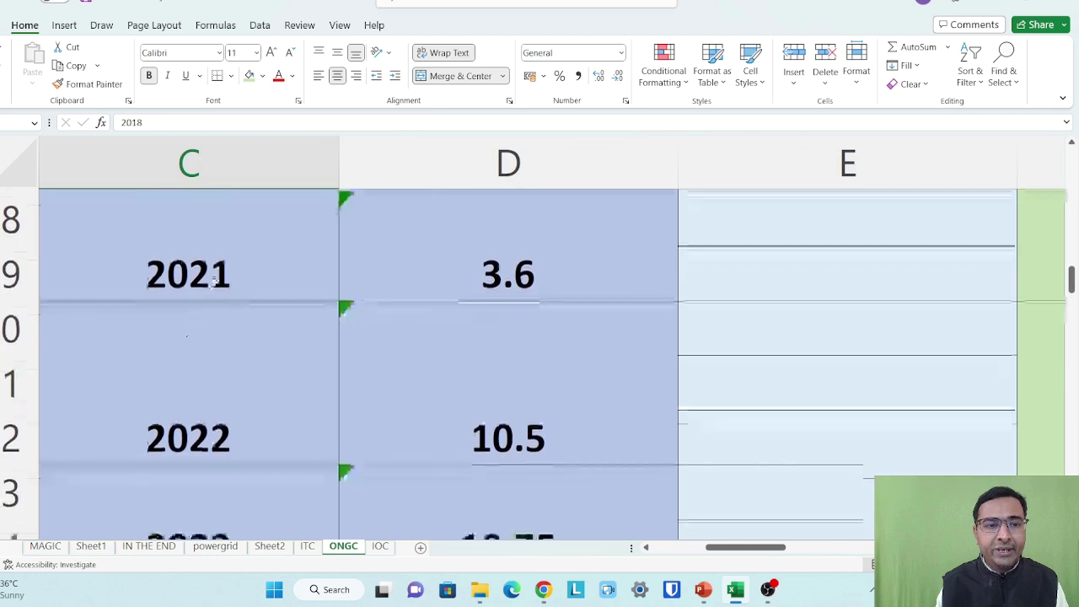
# - Fill the merged 2022 year cell in column C with light green
pyautogui.scroll(-1, 217, 272)
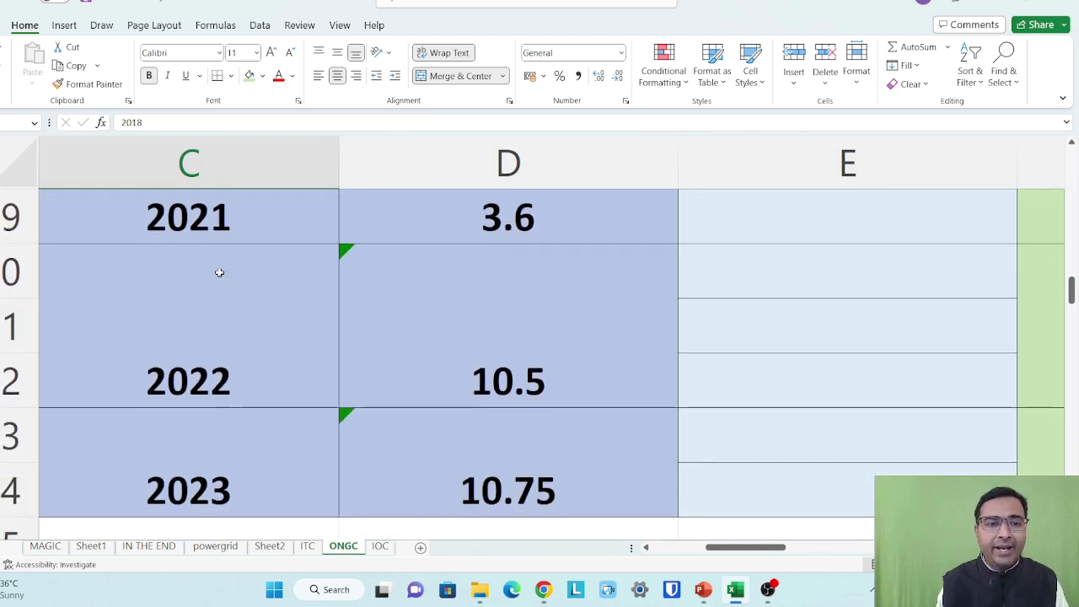
pyautogui.click(218, 272)
pyautogui.click(248, 76)
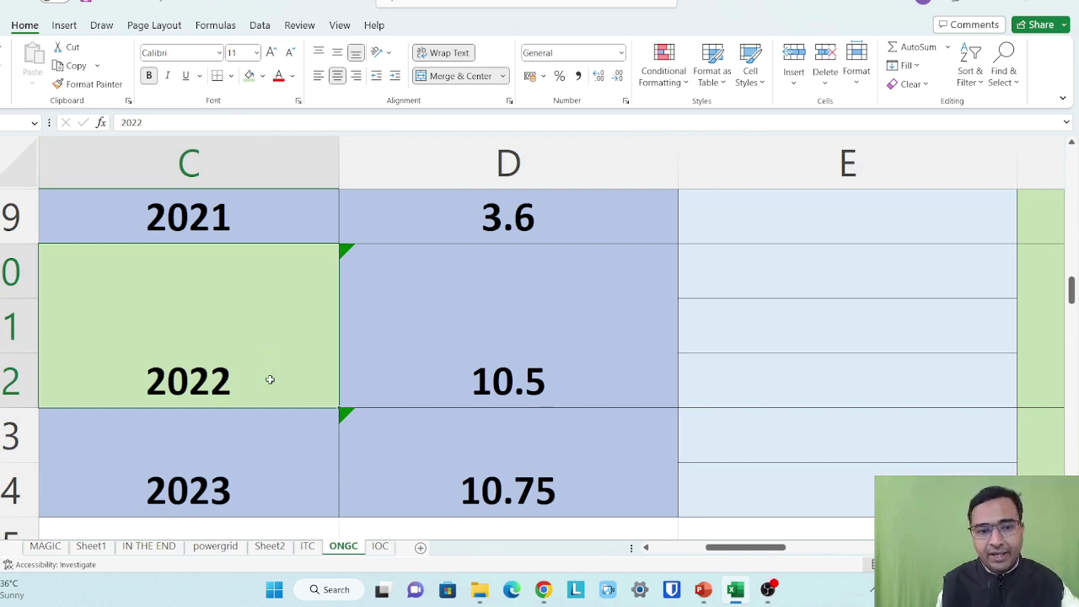
# - Check the two individual dividend payments in B33:B34 that make up the 2023 total
pyautogui.click(243, 460)
pyautogui.hscroll(-5, 243, 460)
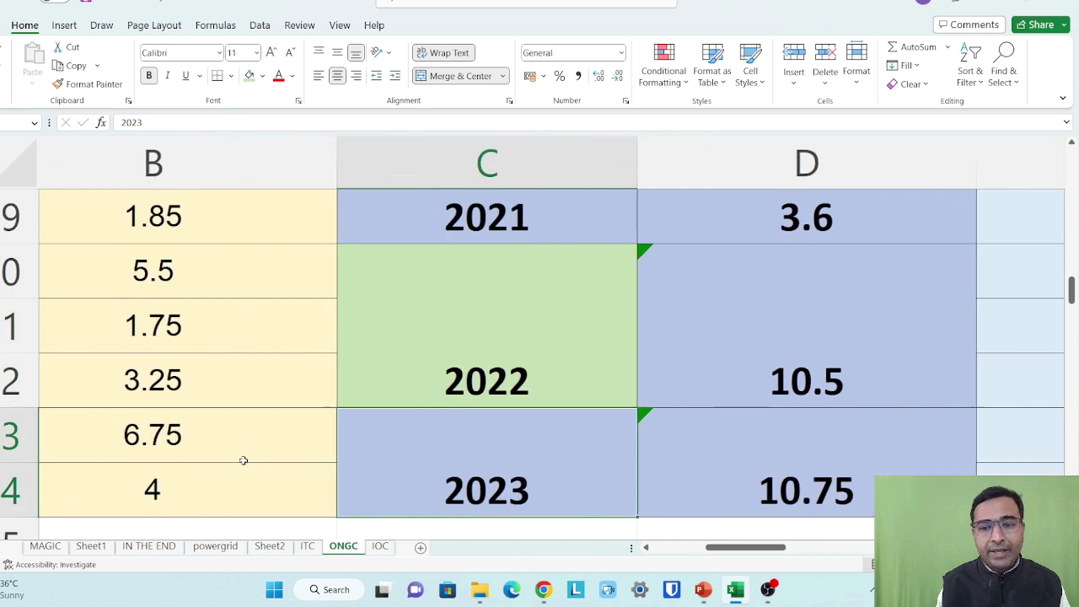
pyautogui.click(223, 435)
pyautogui.moveTo(224, 435); pyautogui.dragTo(219, 487)
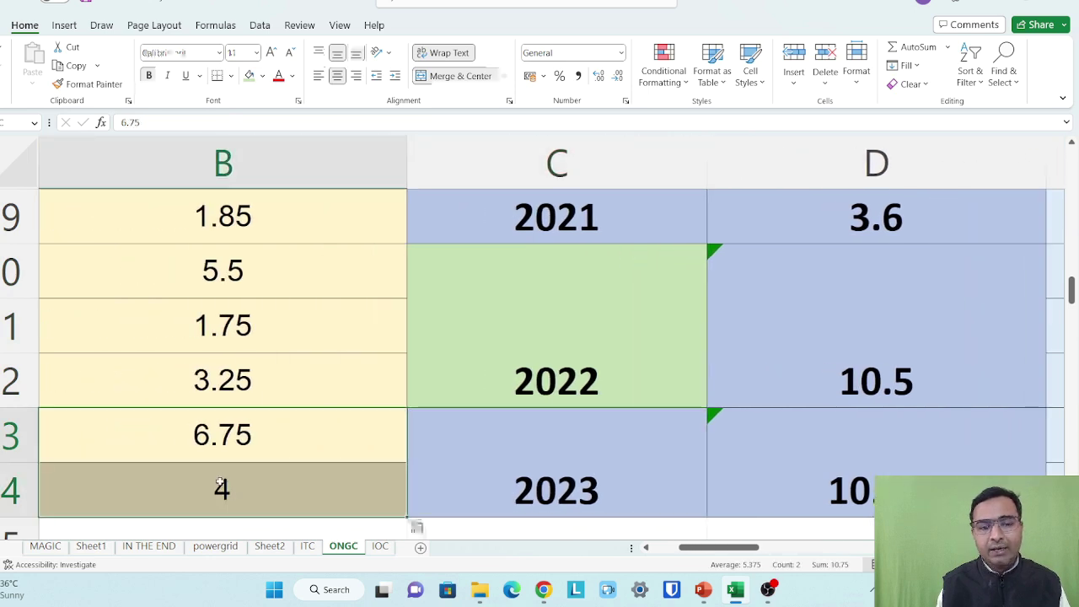
pyautogui.click(564, 438)
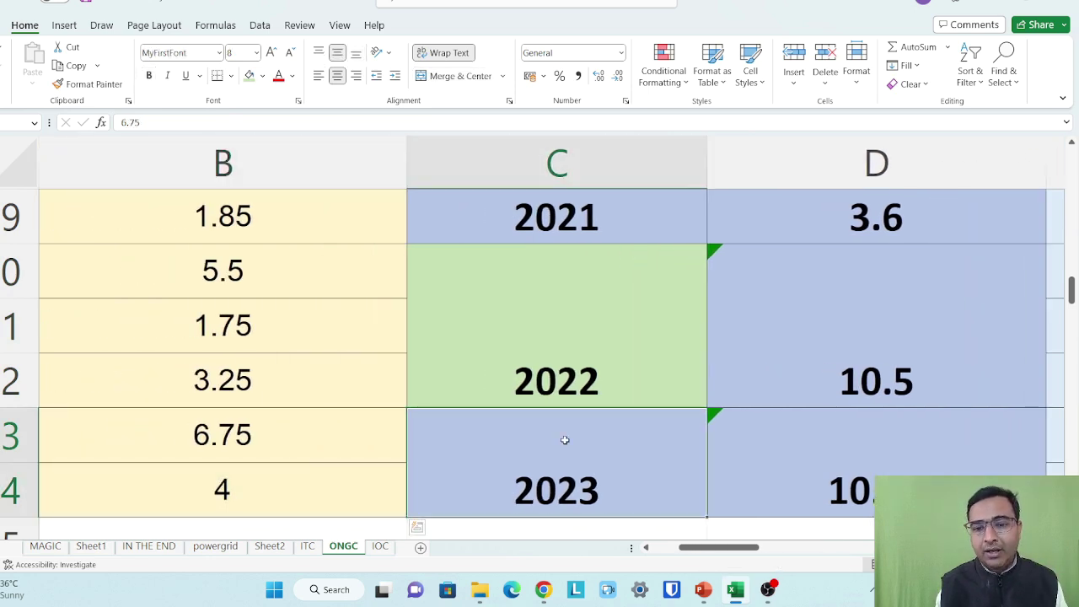
# - Fill the 21-Nov-22 and 24-Feb-23 date cells in A33:A34 with light green
pyautogui.scroll(-1, 564, 438)
pyautogui.hscroll(-3, 564, 439)
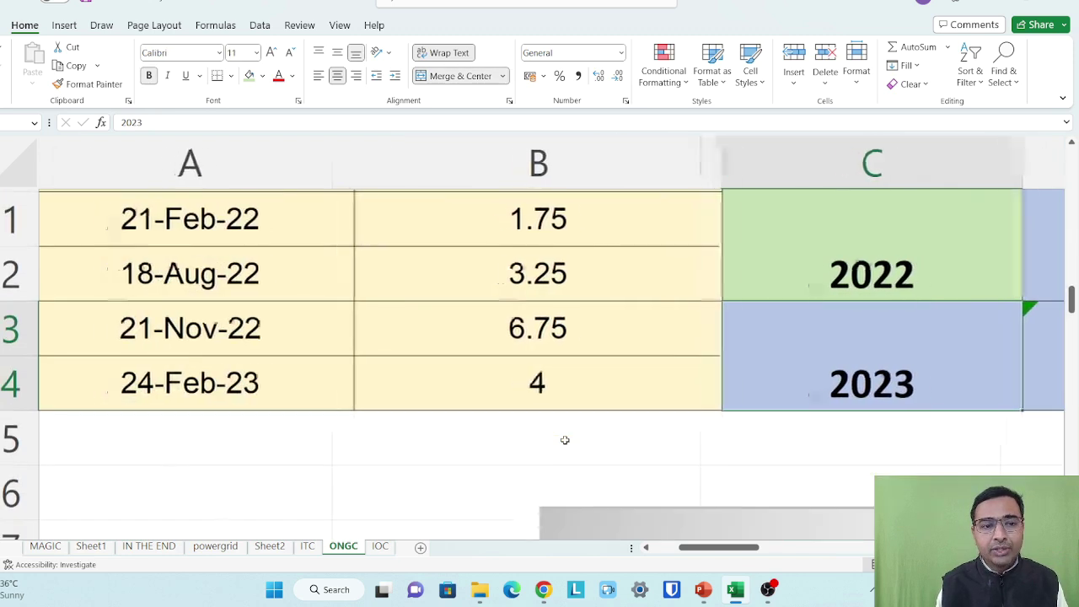
pyautogui.click(257, 336)
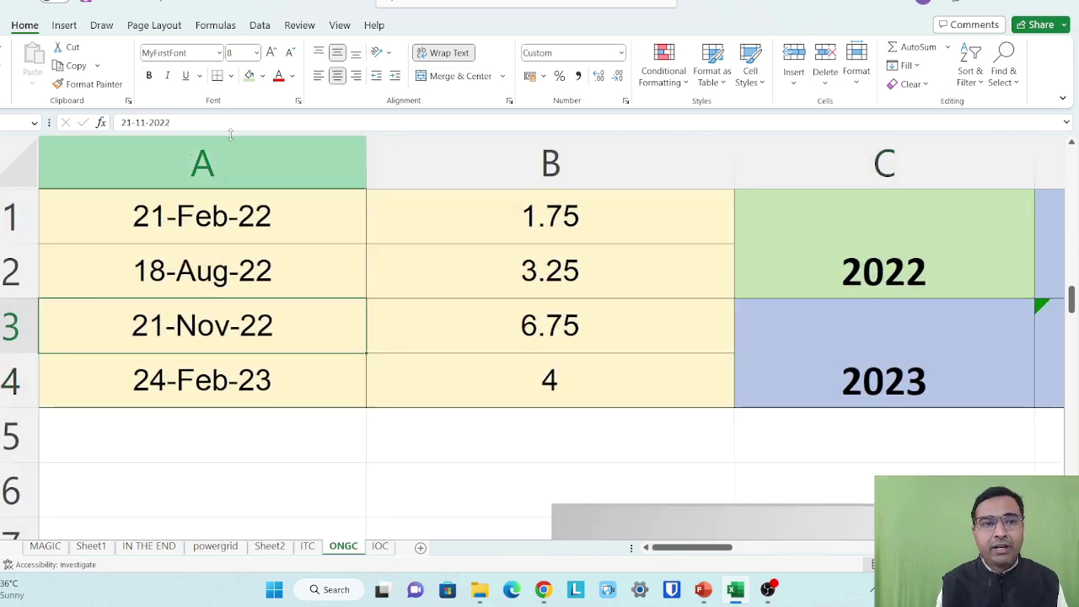
pyautogui.press('F4')
pyautogui.click(282, 387)
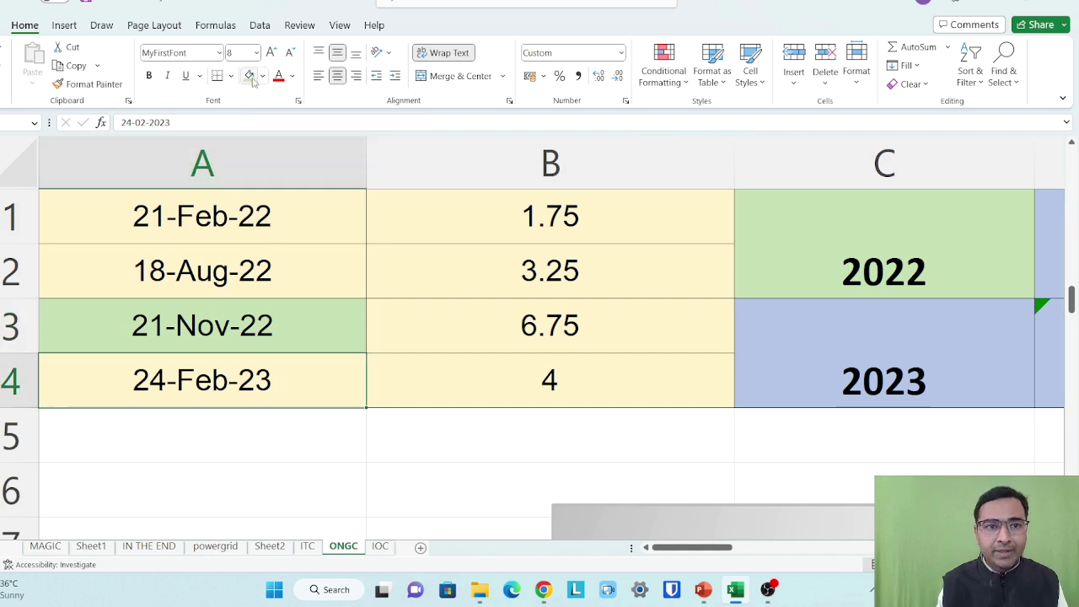
pyautogui.click(250, 76)
# - Compare the 2023 dividend payments and total with the dated payments of the preceding years
pyautogui.click(573, 378)
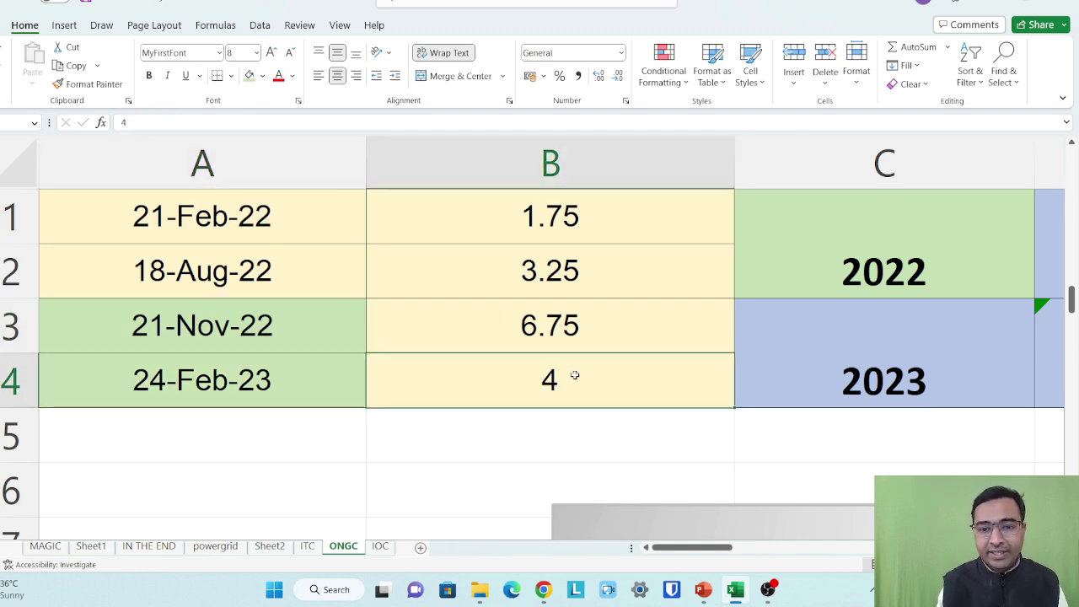
pyautogui.hscroll(2, 574, 375)
pyautogui.hscroll(1, 574, 374)
pyautogui.hscroll(-3, 574, 374)
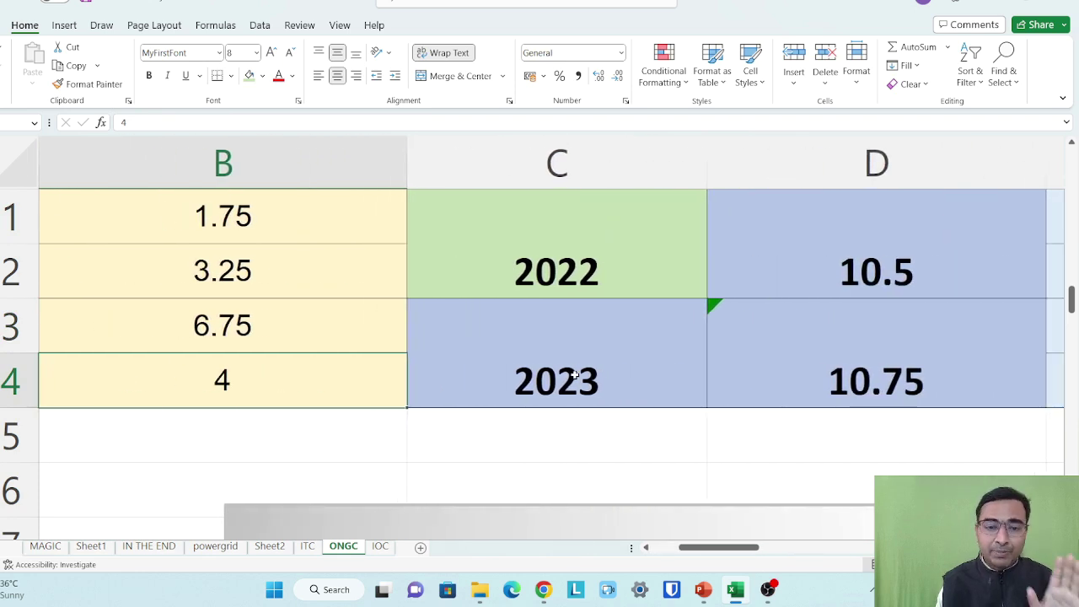
pyautogui.click(311, 343)
pyautogui.scroll(2, 310, 343)
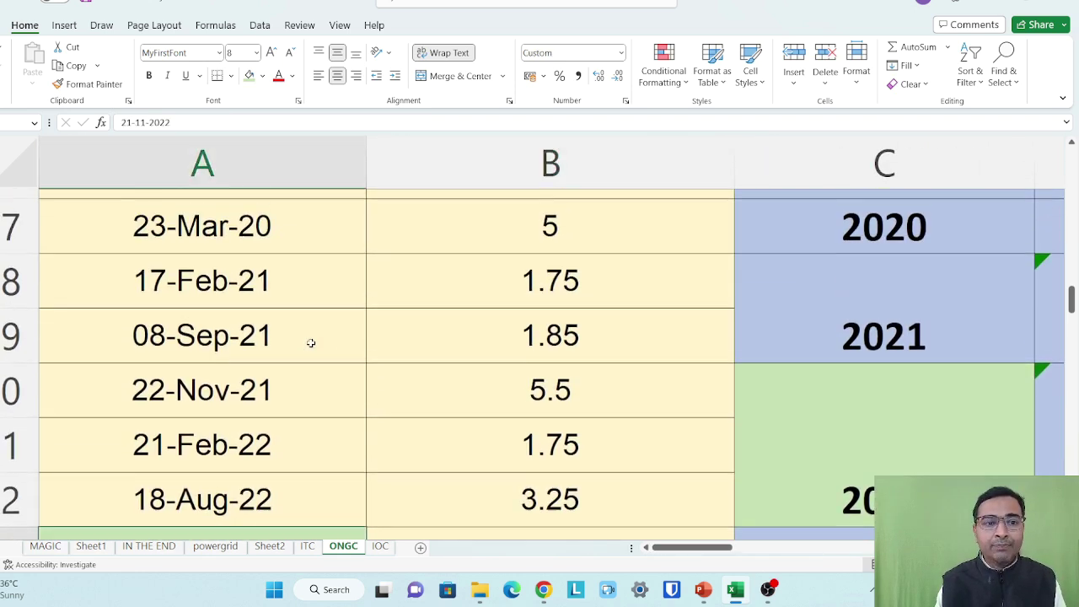
pyautogui.keyDown('ctrl'); pyautogui.scroll(-2, 310, 343); pyautogui.keyUp('ctrl')
pyautogui.scroll(-1, 310, 343)
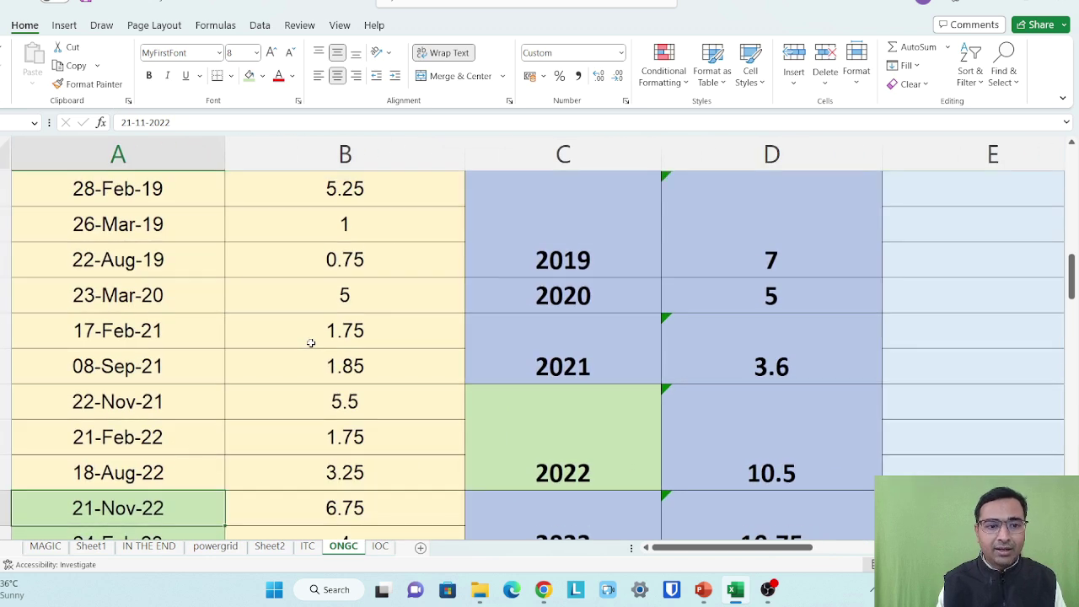
pyautogui.scroll(-2, 309, 344)
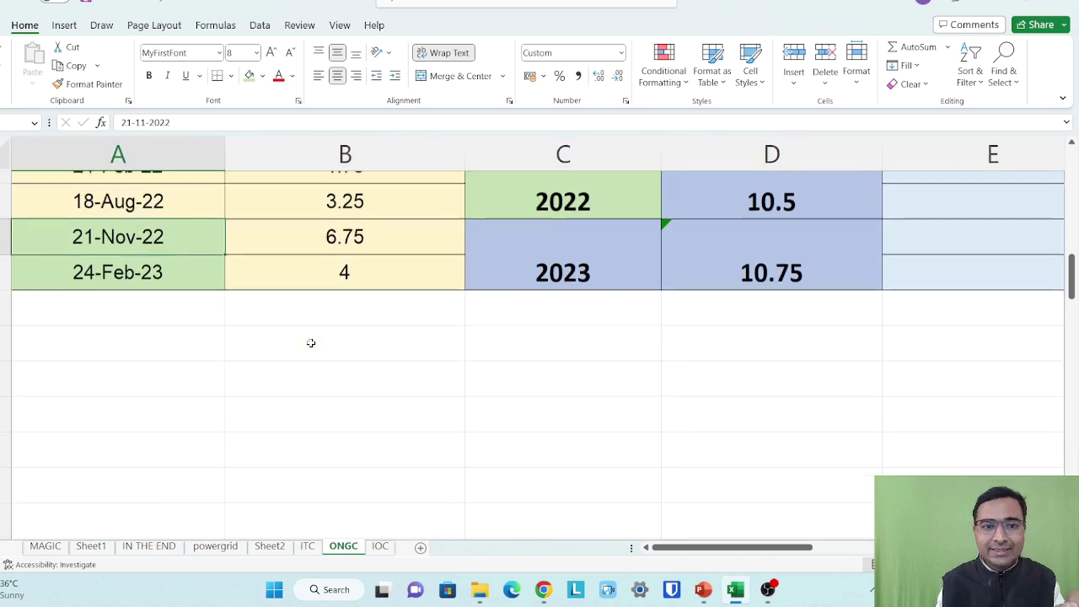
# - Enter "FINAL DIVIDEND" in C35, "Q4 / FINAL" in D35 and "MAY JUNE" in E35, directly below the 2023 row
pyautogui.click(503, 326)
pyautogui.write('F')
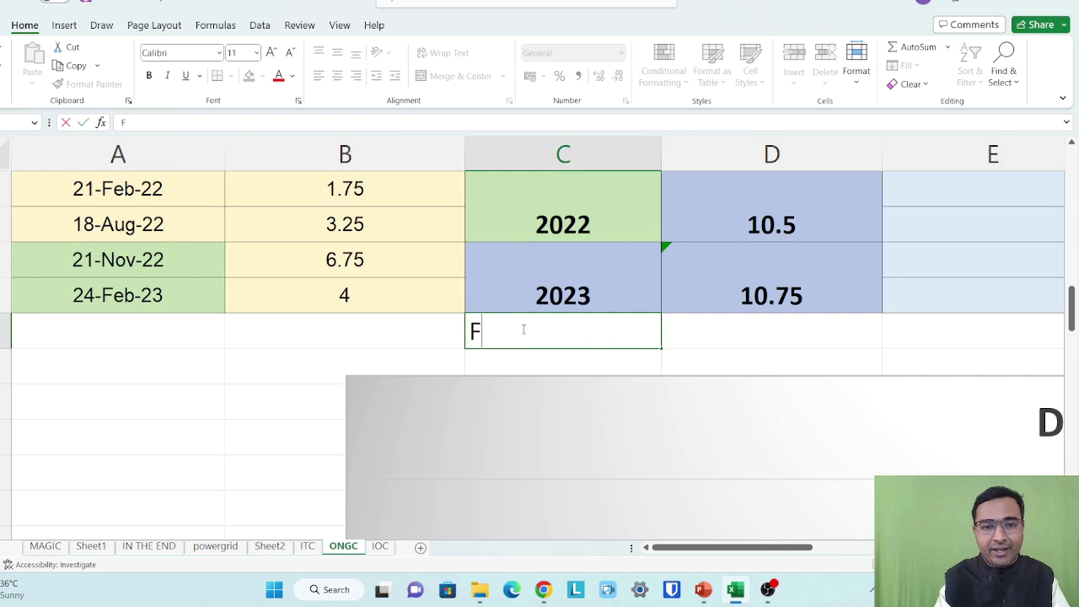
pyautogui.write('INAL DIVIDEND')
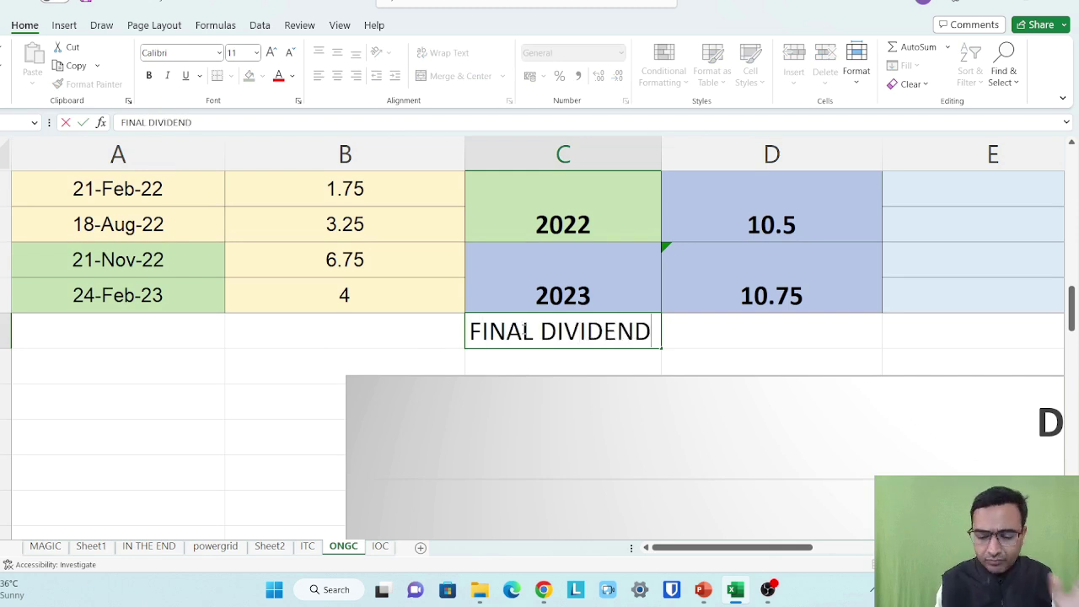
pyautogui.press('Tab')
pyautogui.write('Q4 / FINAL')
pyautogui.hotkey('alt', 'Return')
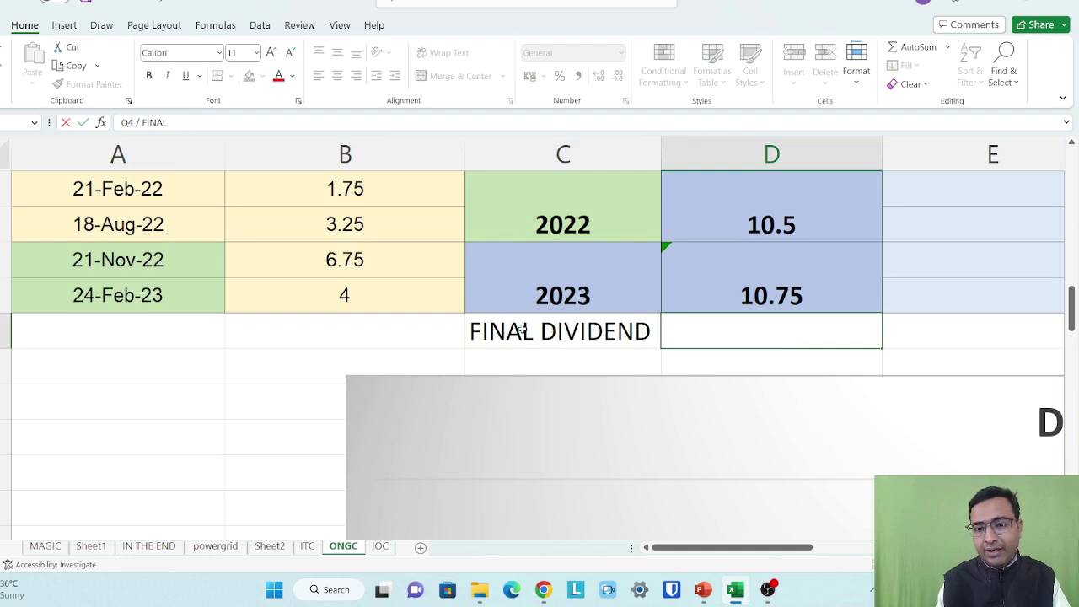
pyautogui.press('Tab')
pyautogui.write('MAY JUNE')
pyautogui.click(625, 280)
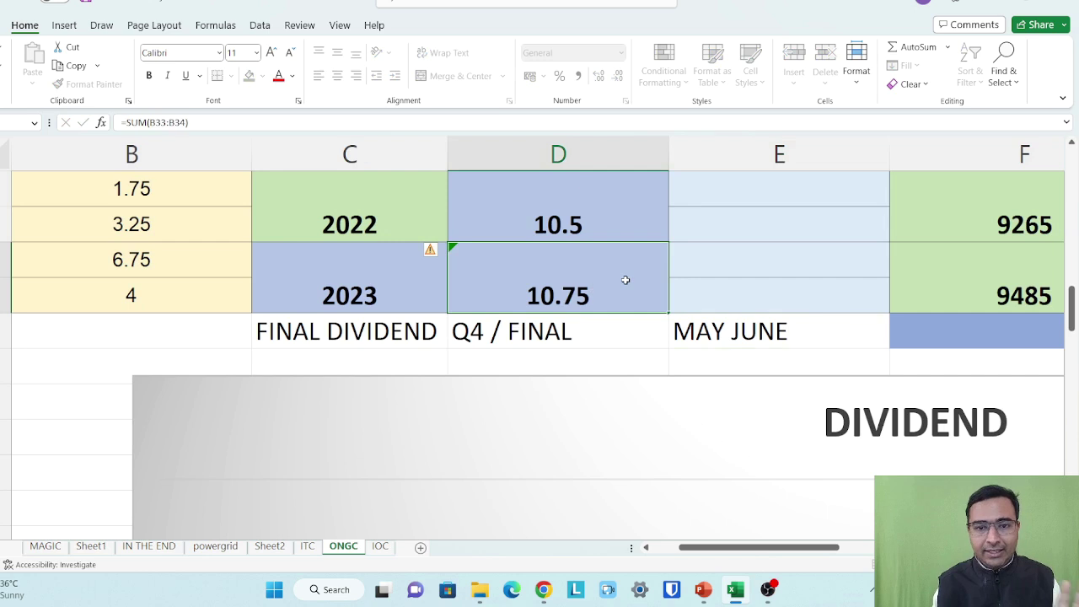
# - Examine the earlier yearly dividend totals and the share return and 1 lac investment tables in columns M and N
pyautogui.scroll(5, 625, 279)
pyautogui.scroll(3, 625, 280)
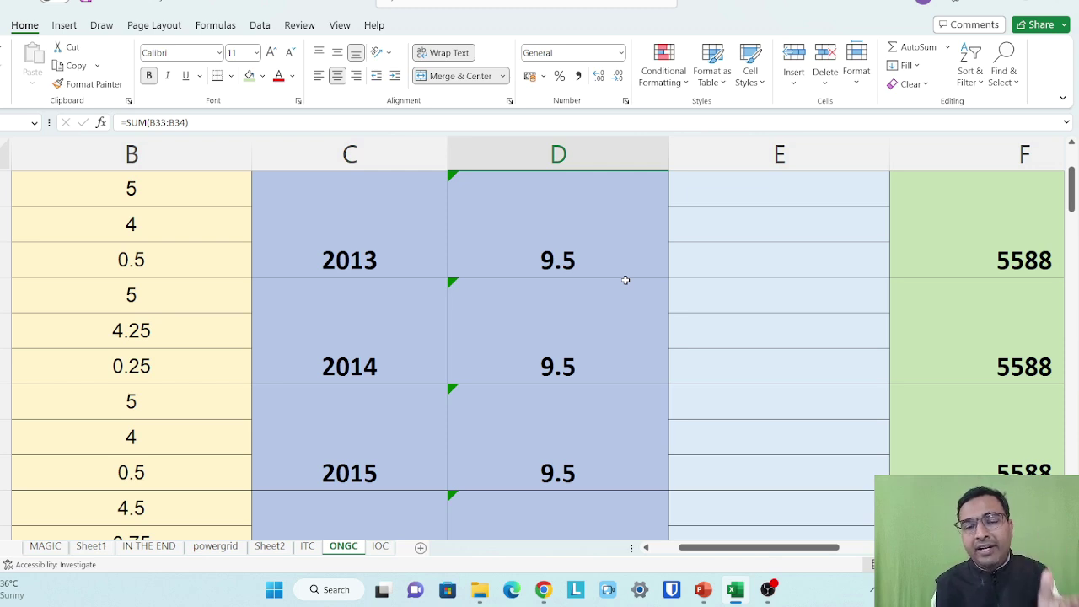
pyautogui.hscroll(6, 625, 280)
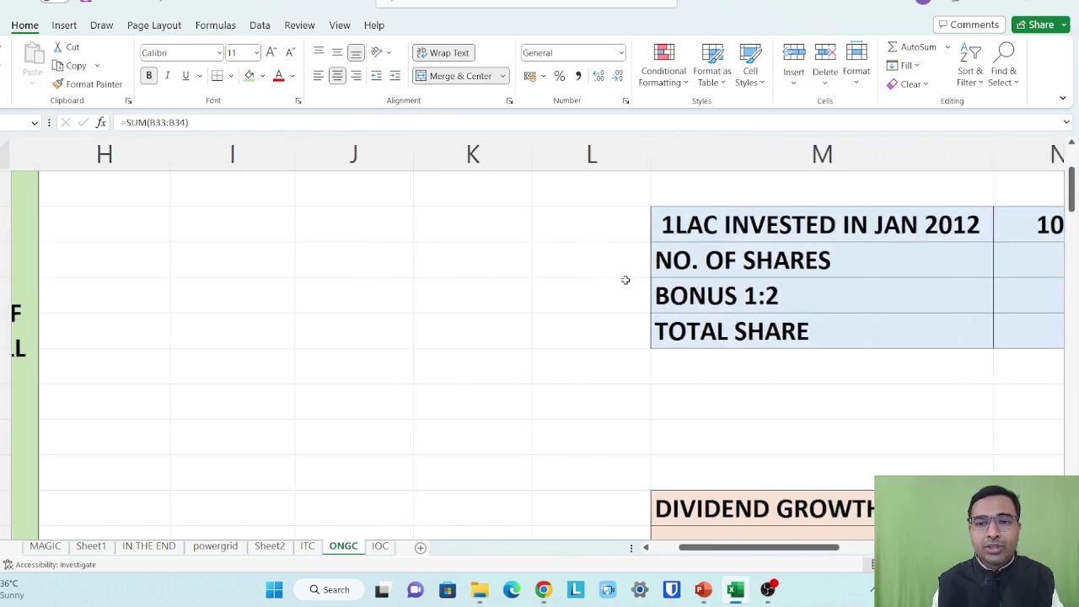
pyautogui.hscroll(5, 623, 279)
pyautogui.scroll(2, 624, 279)
pyautogui.scroll(1, 625, 281)
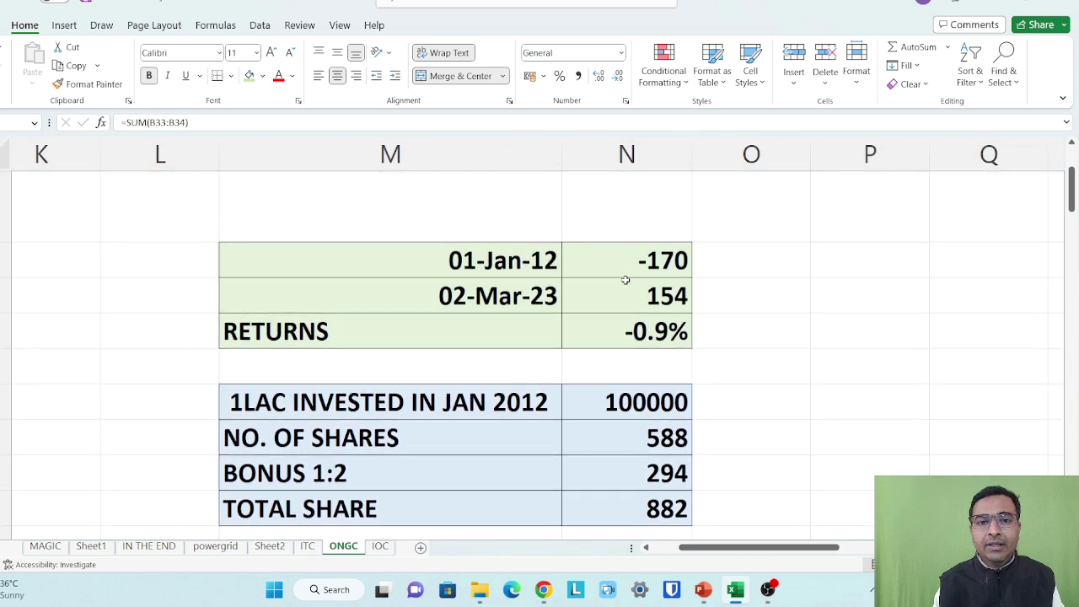
pyautogui.keyDown('ctrl'); pyautogui.scroll(3, 626, 280); pyautogui.keyUp('ctrl')
pyautogui.scroll(-1, 626, 280)
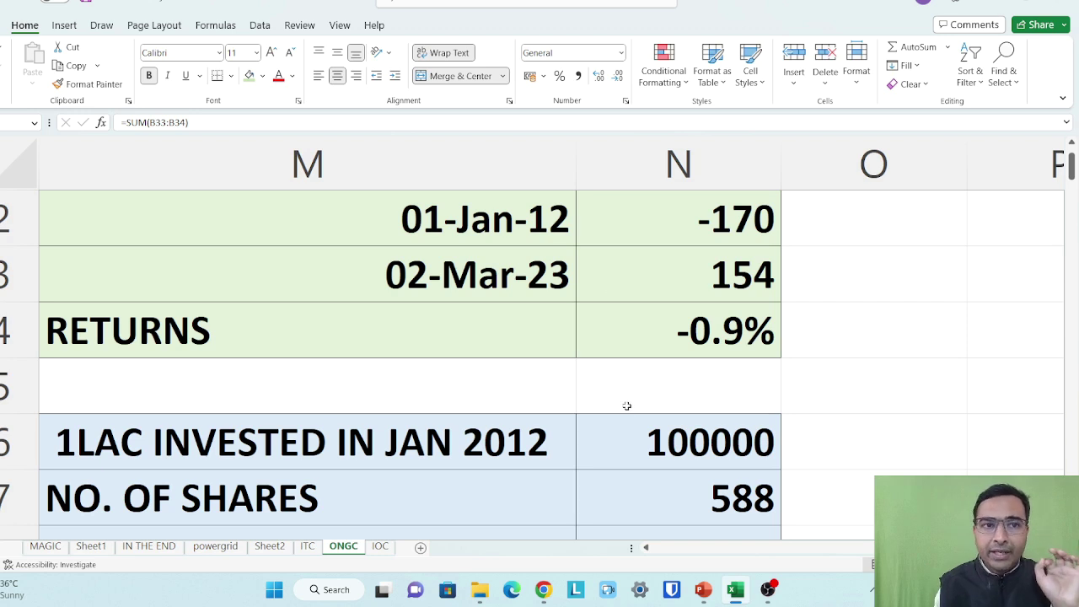
# - Fill the 01-Jan-12 row of the returns table (M2:N2) with gold
pyautogui.moveTo(467, 225); pyautogui.dragTo(622, 221)
pyautogui.click(262, 77)
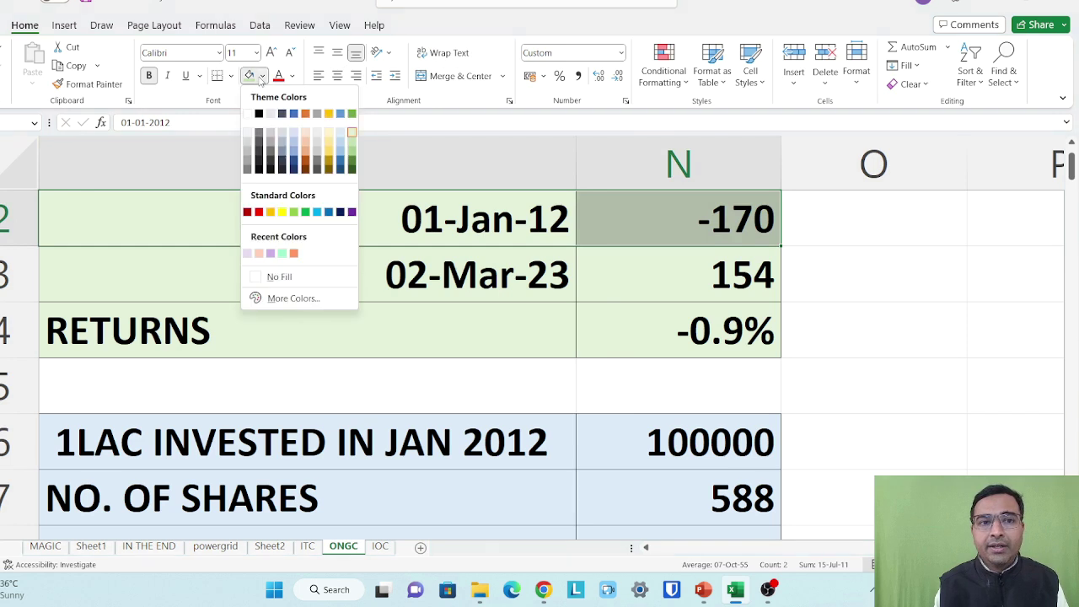
pyautogui.click(328, 114)
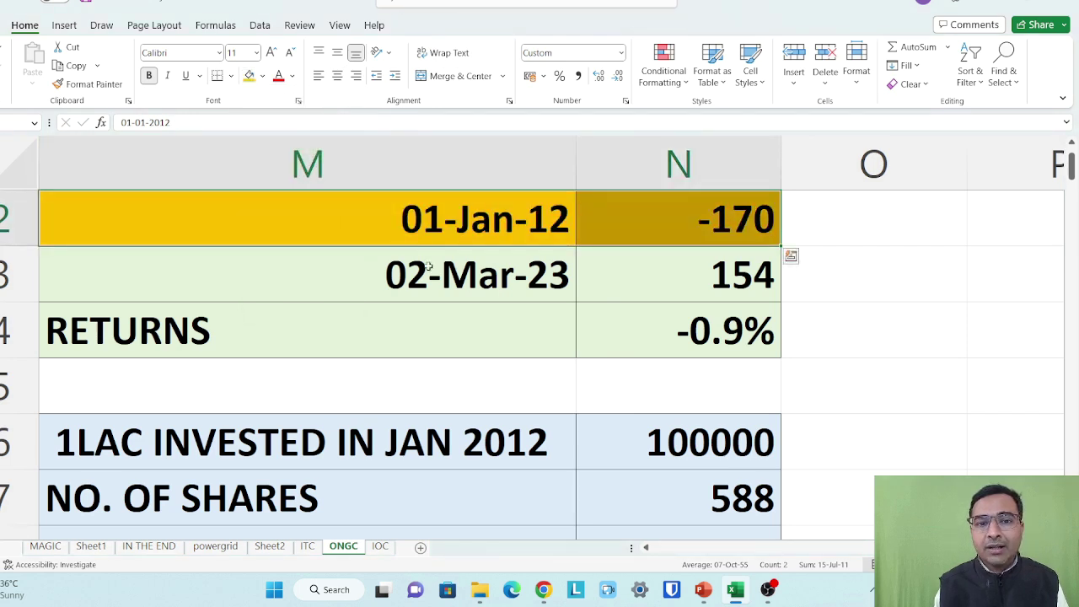
# - Fill the 02-Mar-23 row of the returns table (M3:N3) with light blue
pyautogui.moveTo(434, 277); pyautogui.dragTo(599, 275)
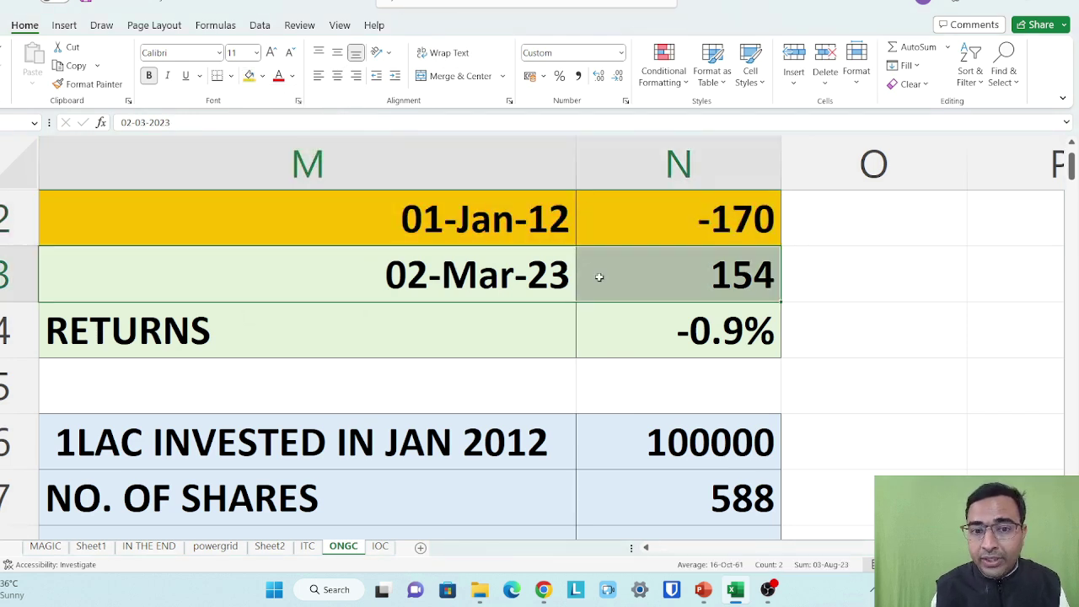
pyautogui.click(262, 76)
pyautogui.click(340, 144)
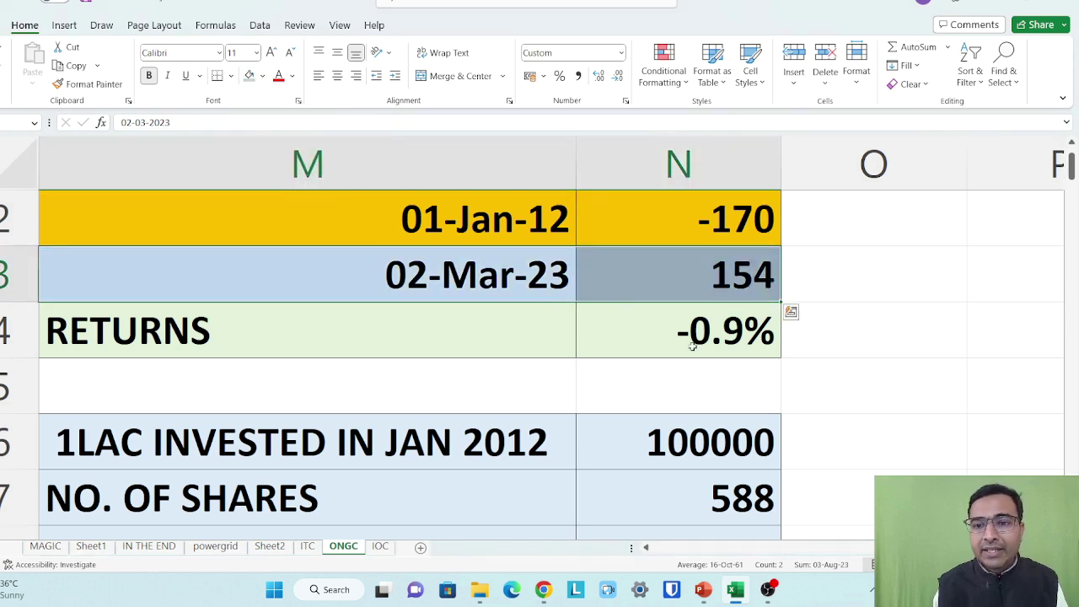
pyautogui.click(678, 283)
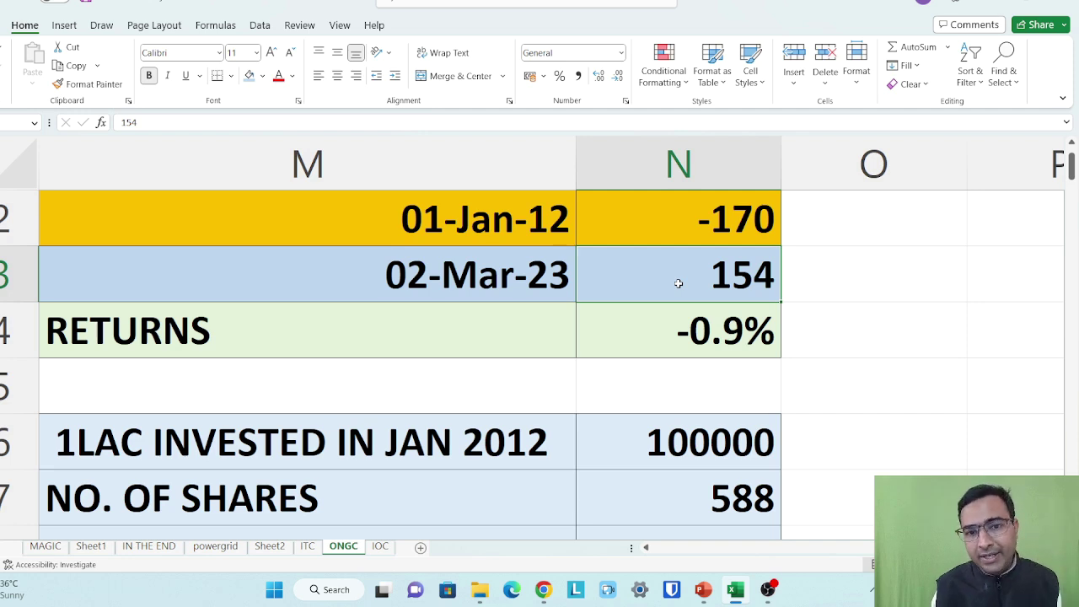
# - Change the returns table's start date in M2 to 1 March 2020 and its purchase price in N2 to -88
pyautogui.click(494, 211)
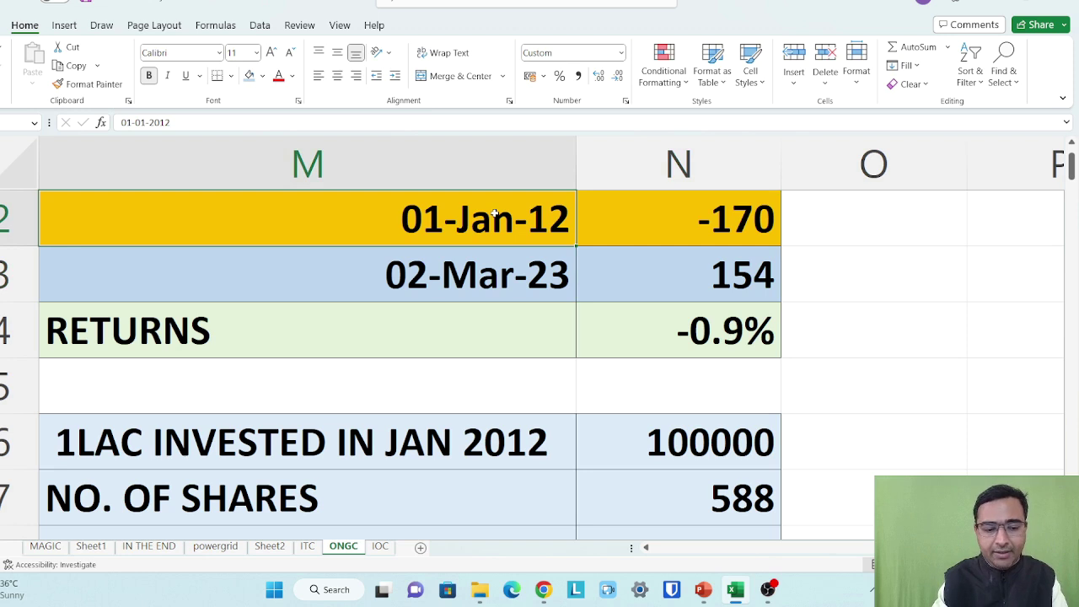
pyautogui.write('1 MARCH 2020')
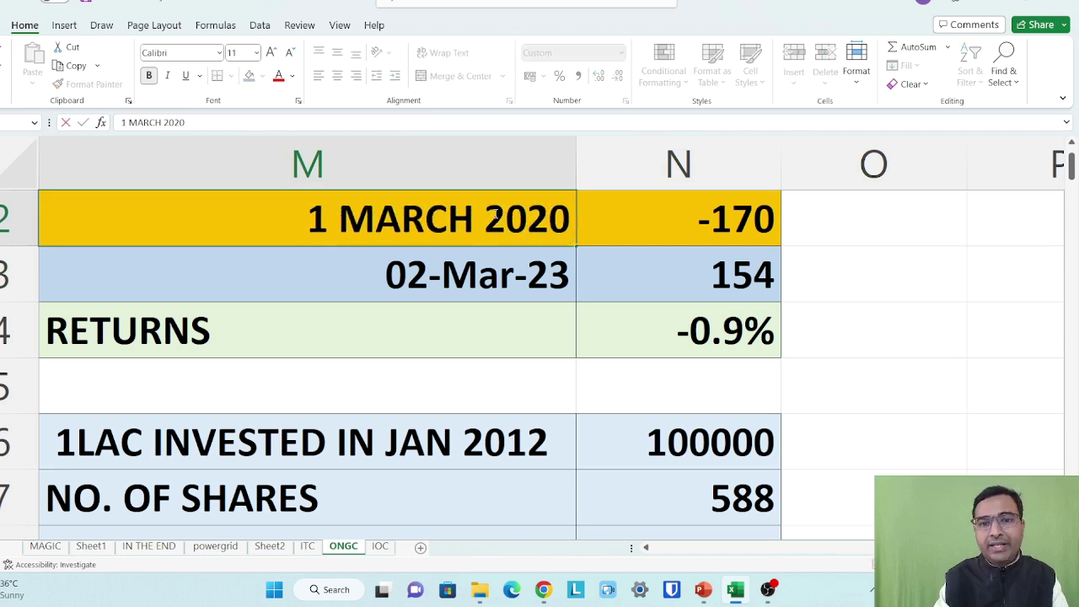
pyautogui.press('Tab')
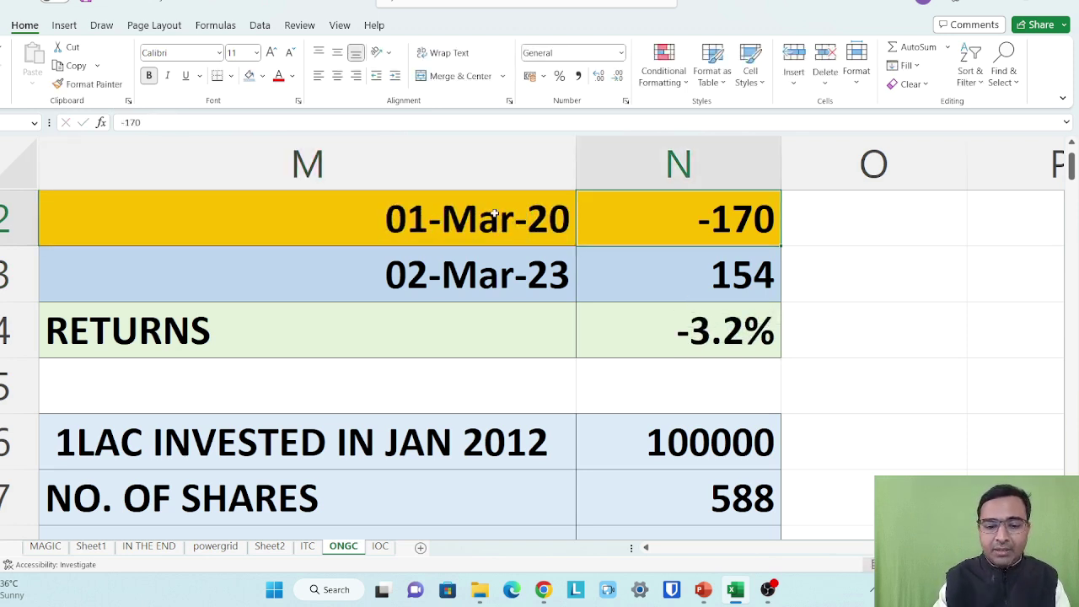
pyautogui.write('-88')
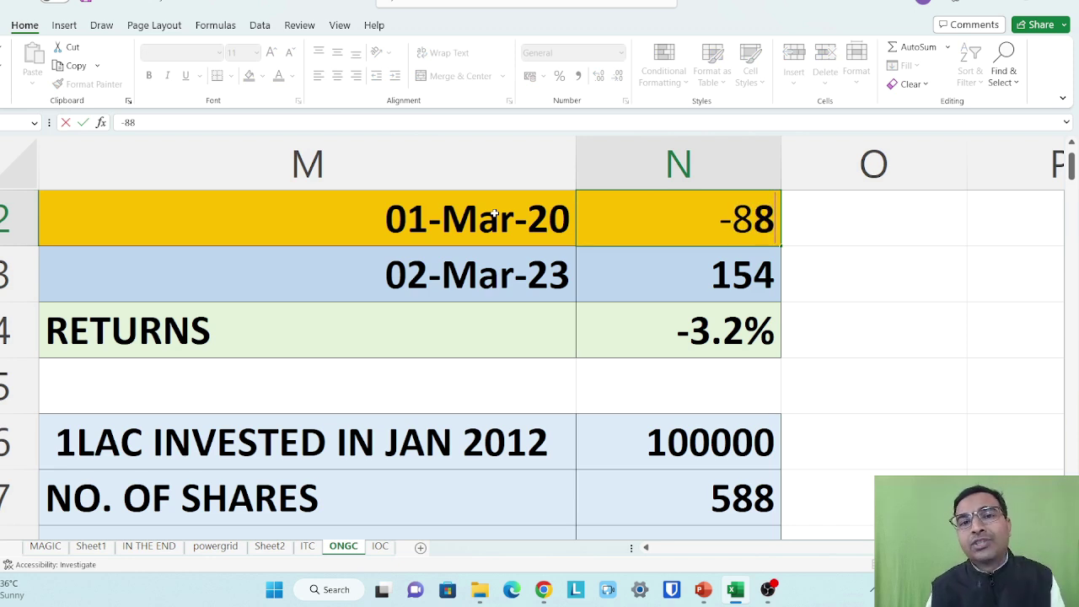
pyautogui.press('Return')
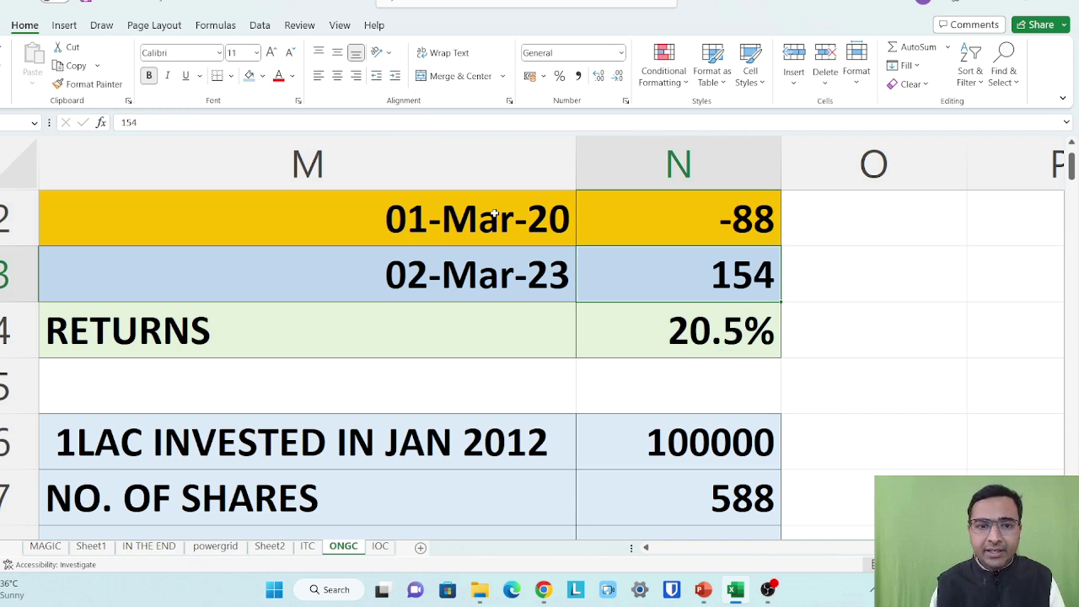
# - Switch to the ONGC page on Screener, check the early March 2020 price on the 3-year chart, and return to the worksheet
pyautogui.hotkey('alt', 'Tab')
pyautogui.scroll(-3, 376, 399)
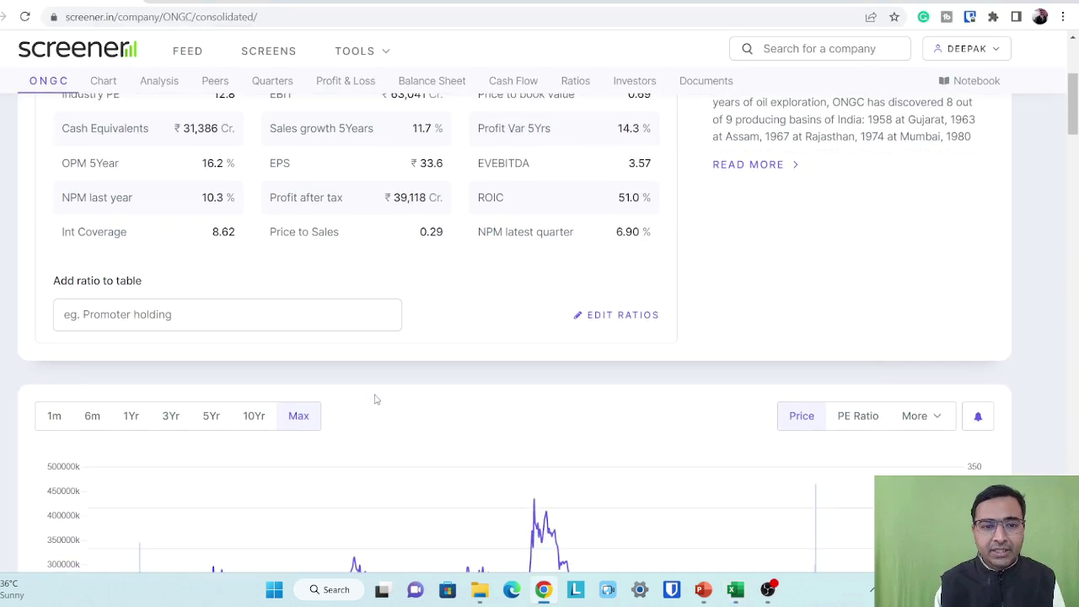
pyautogui.click(169, 409)
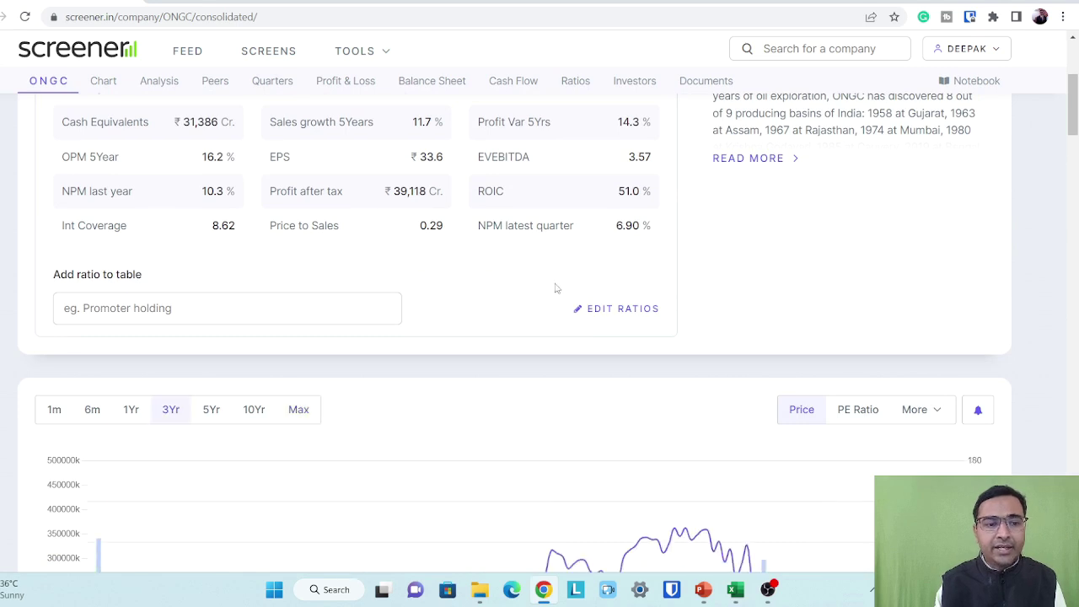
pyautogui.scroll(-3, 557, 287)
pyautogui.moveTo(84, 378)
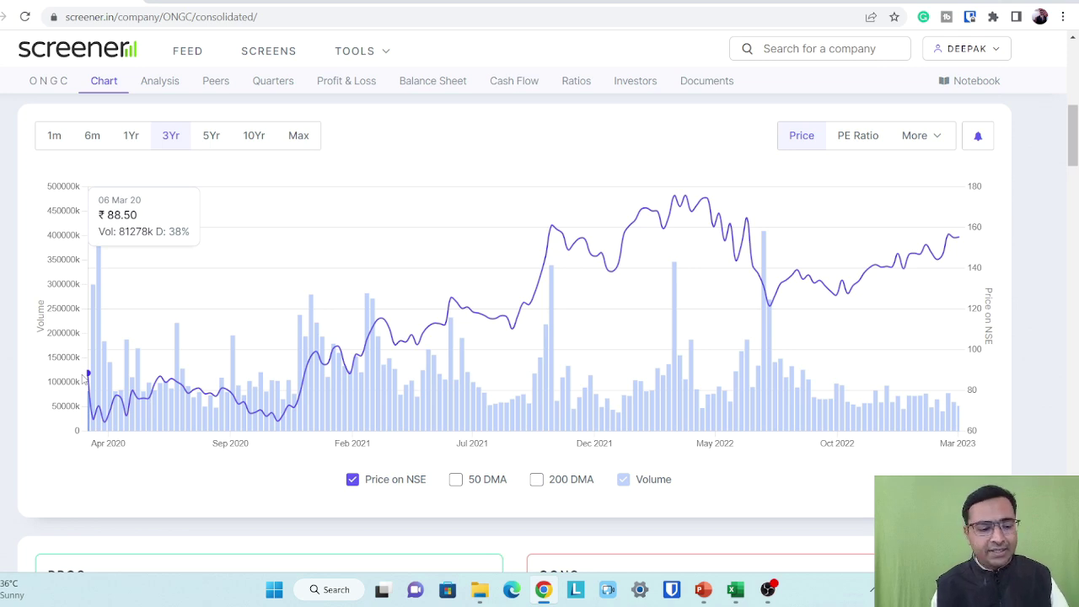
pyautogui.hotkey('alt', 'Tab')
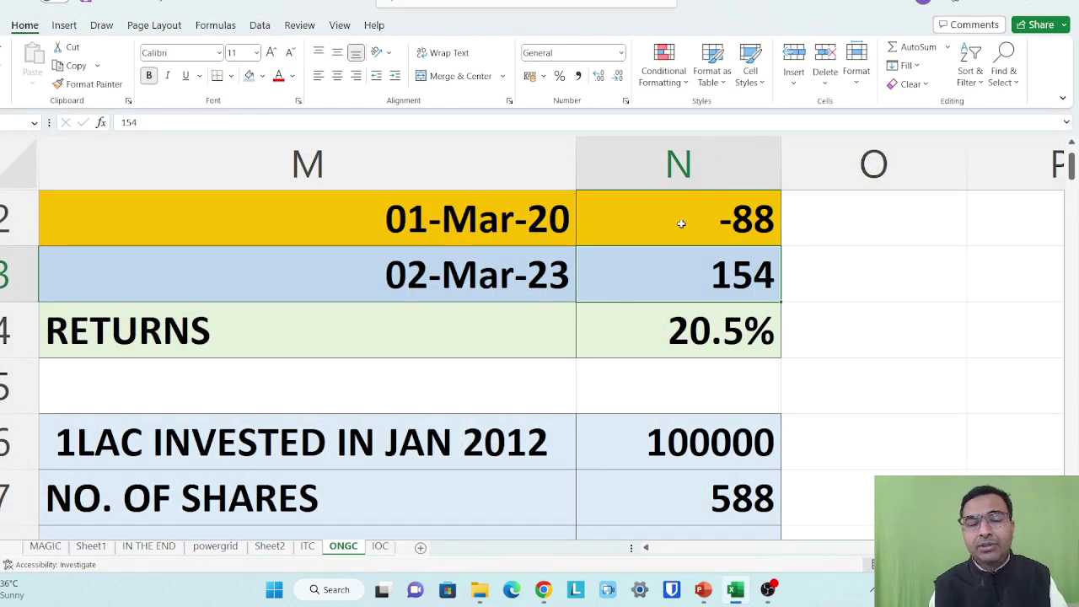
# - Enter the notes "LONG TERM - 8-10- BAD" in M1 and "2-3 GREAT" in N1 above the returns table
pyautogui.click(681, 224)
pyautogui.scroll(2, 681, 224)
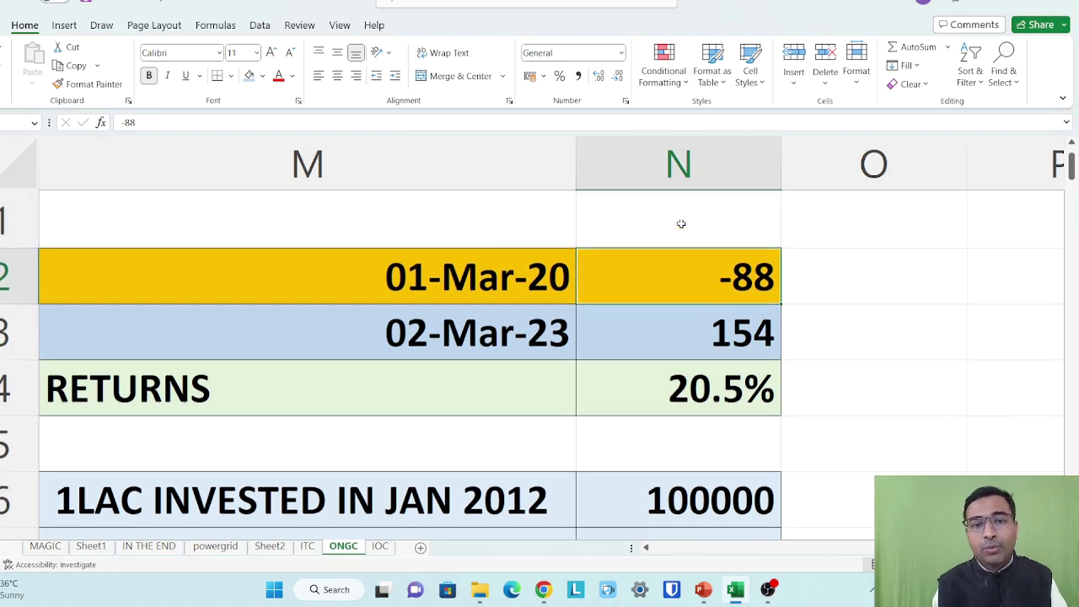
pyautogui.click(370, 269)
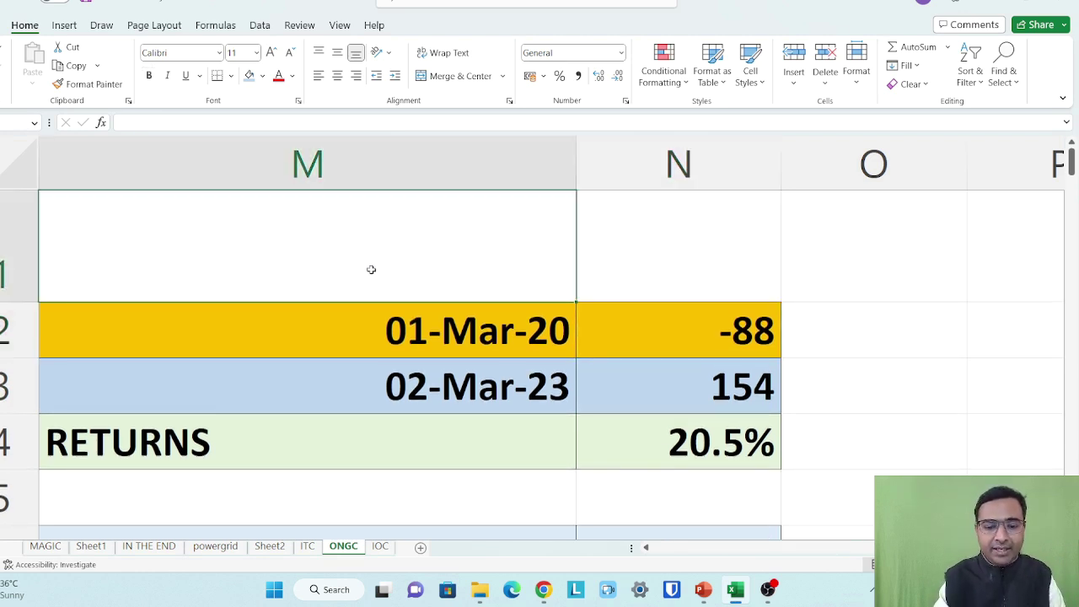
pyautogui.write('LONG TERM ')
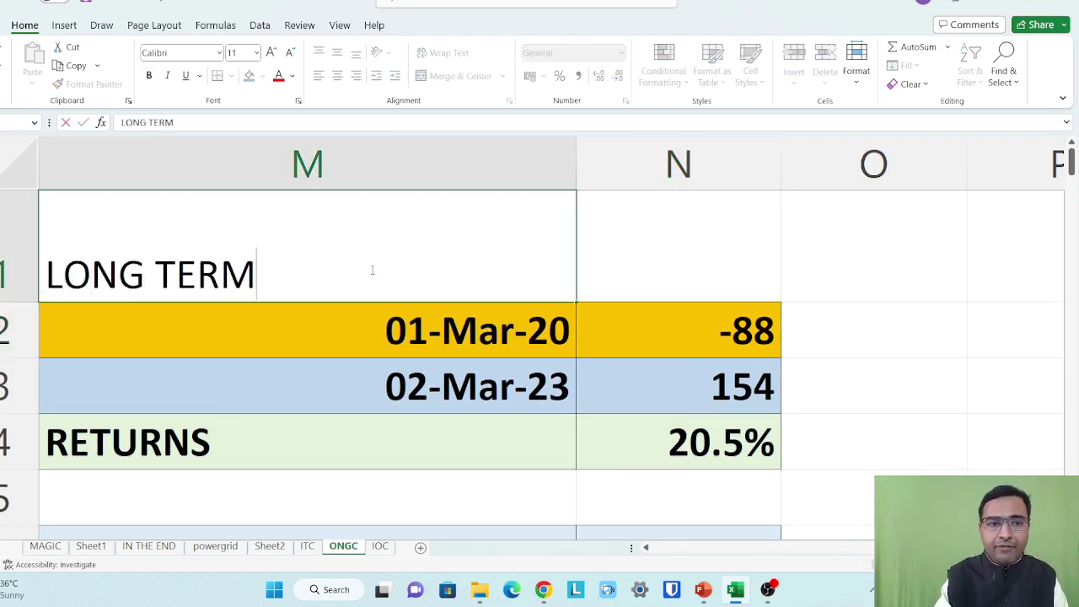
pyautogui.write('- 8-1')
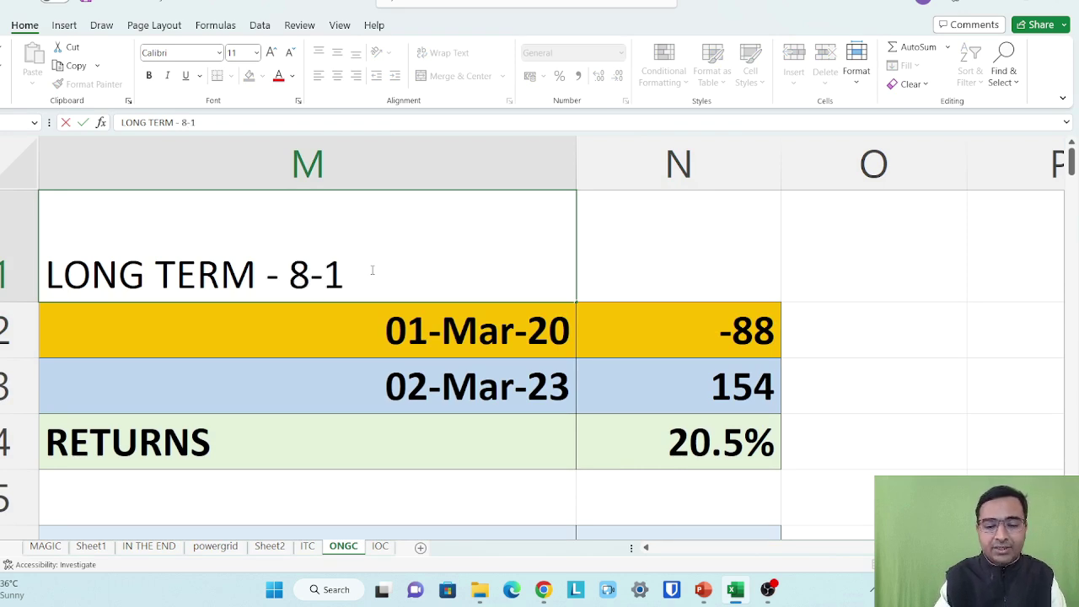
pyautogui.write('0- BAD')
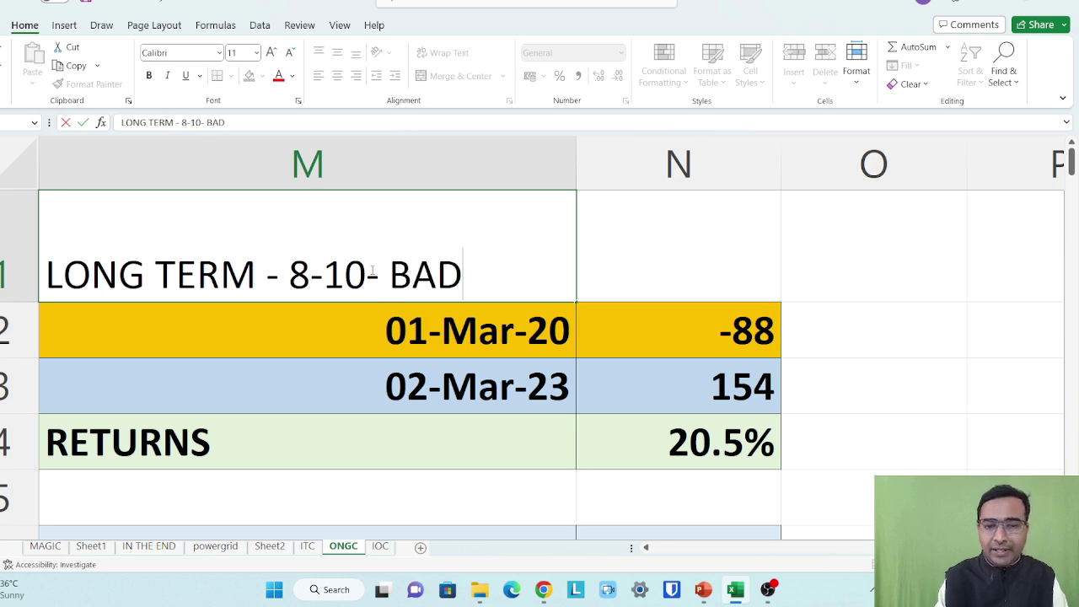
pyautogui.press('Tab')
pyautogui.write('2')
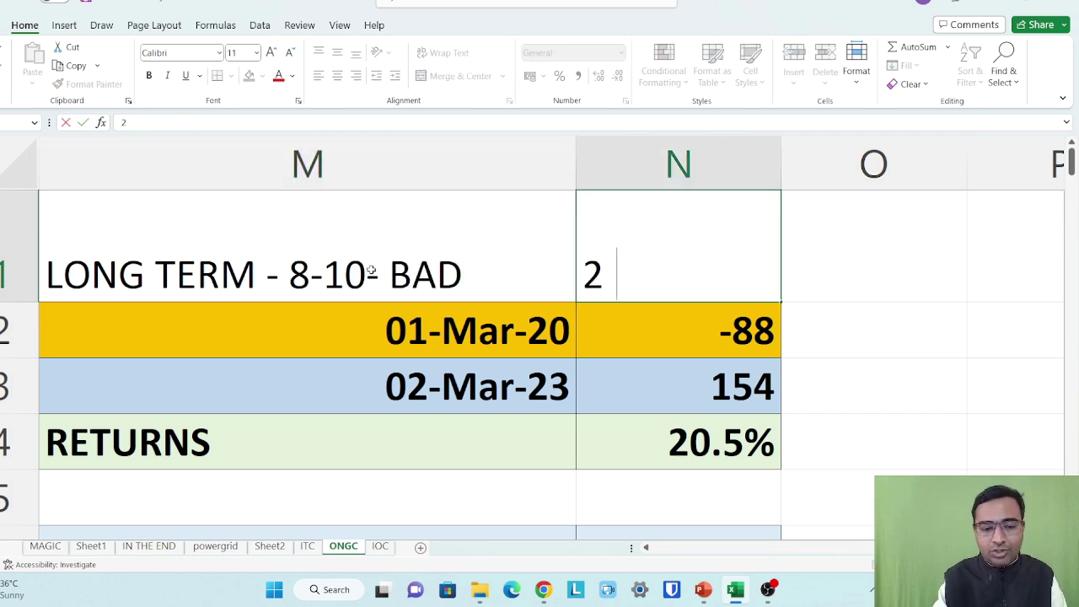
pyautogui.write('-3 GREAT')
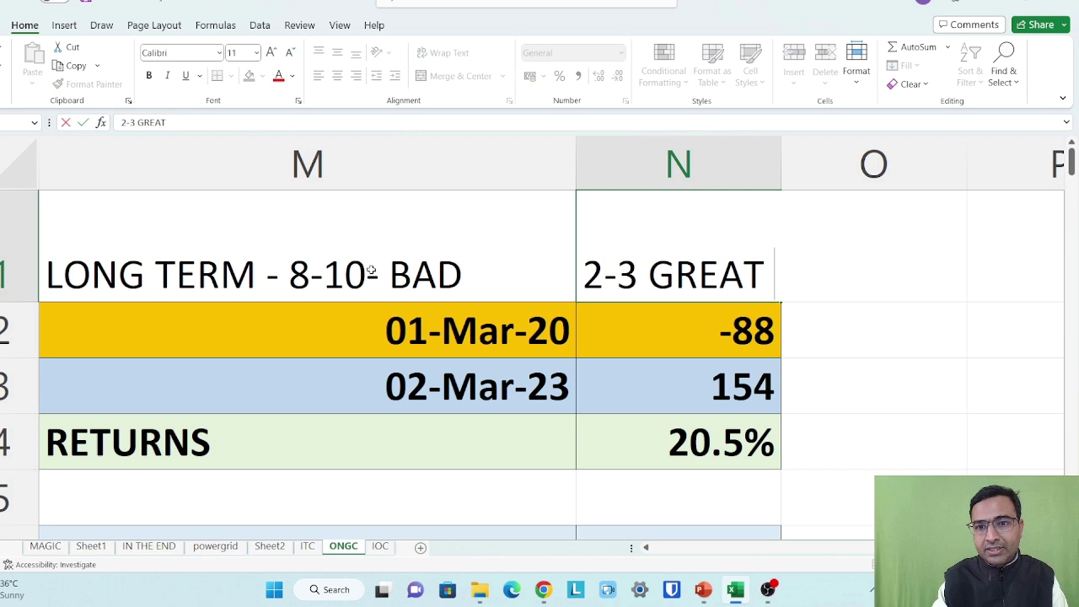
pyautogui.click(354, 351)
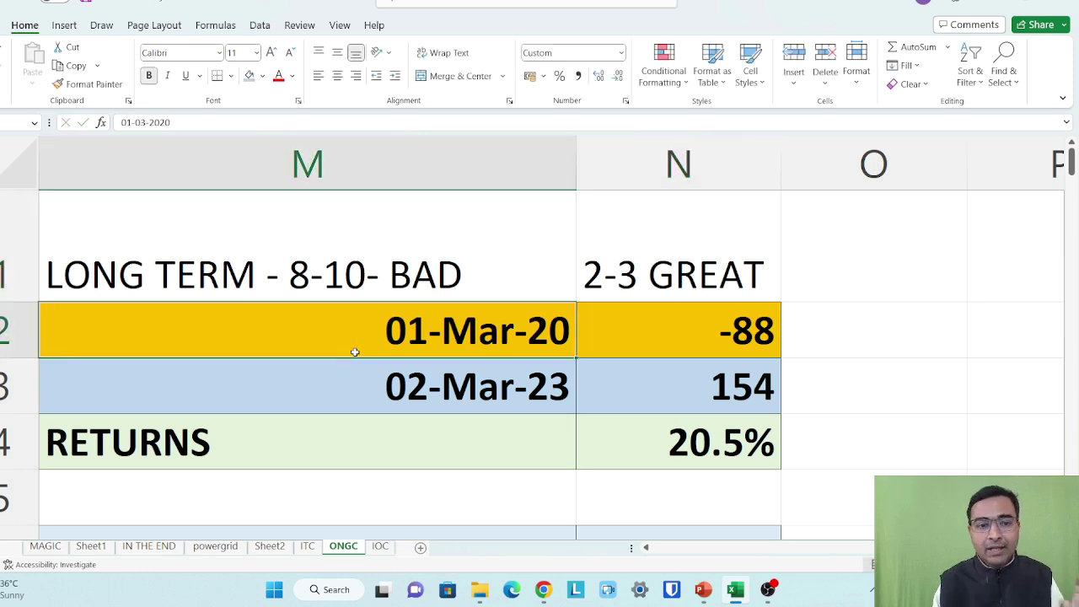
# - Enter 5.7% as the dividend yield in E3, beside the first DIVIDEND ON 1 LAC amount in column F
pyautogui.hscroll(-3, 354, 351)
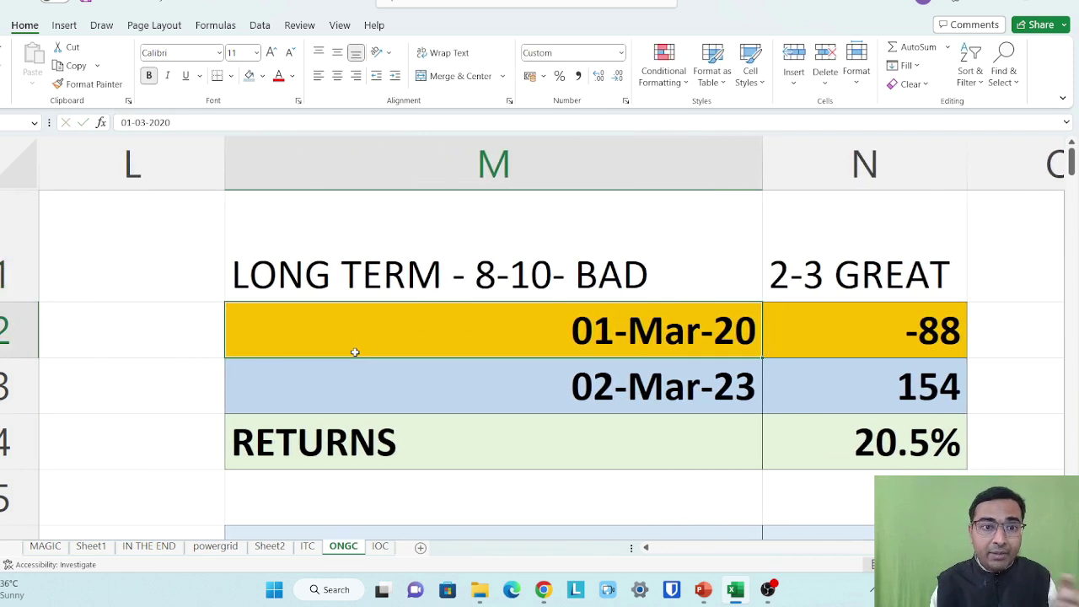
pyautogui.hscroll(-5, 354, 352)
pyautogui.hscroll(-8, 354, 351)
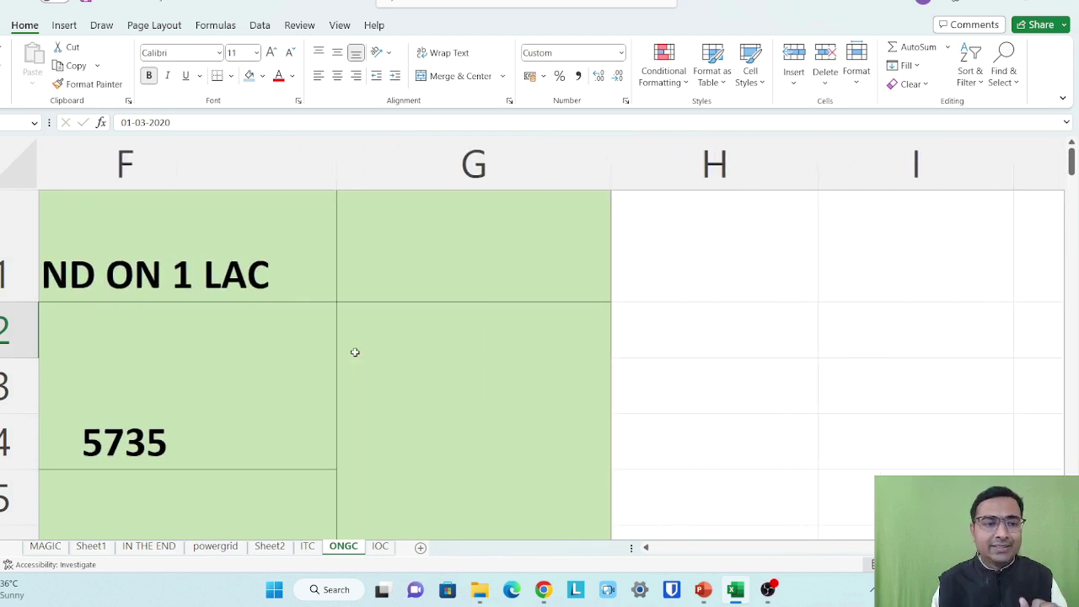
pyautogui.hscroll(-4, 355, 351)
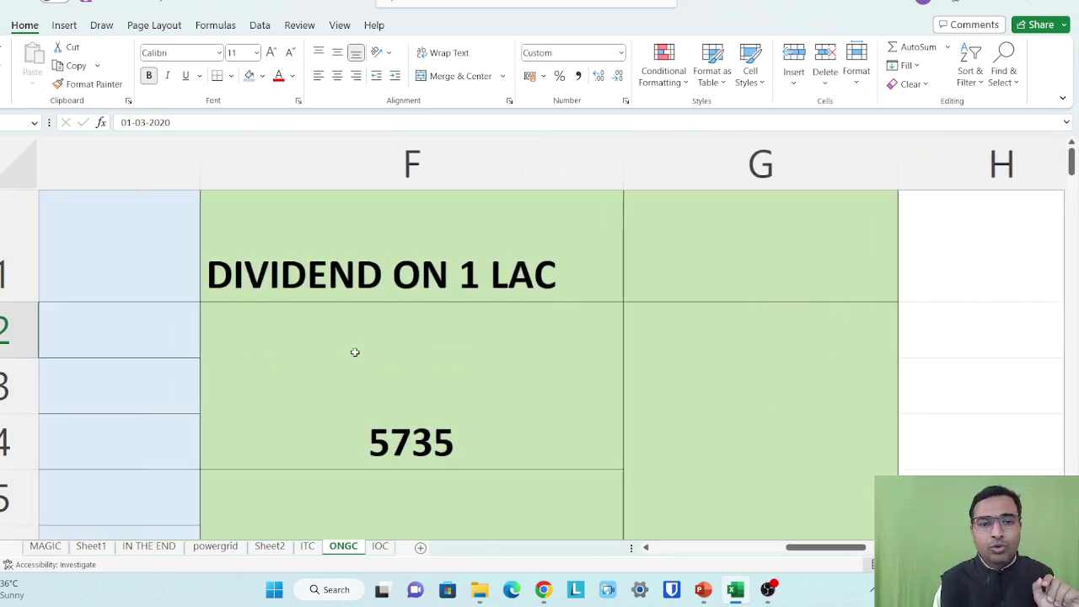
pyautogui.hscroll(-5, 355, 352)
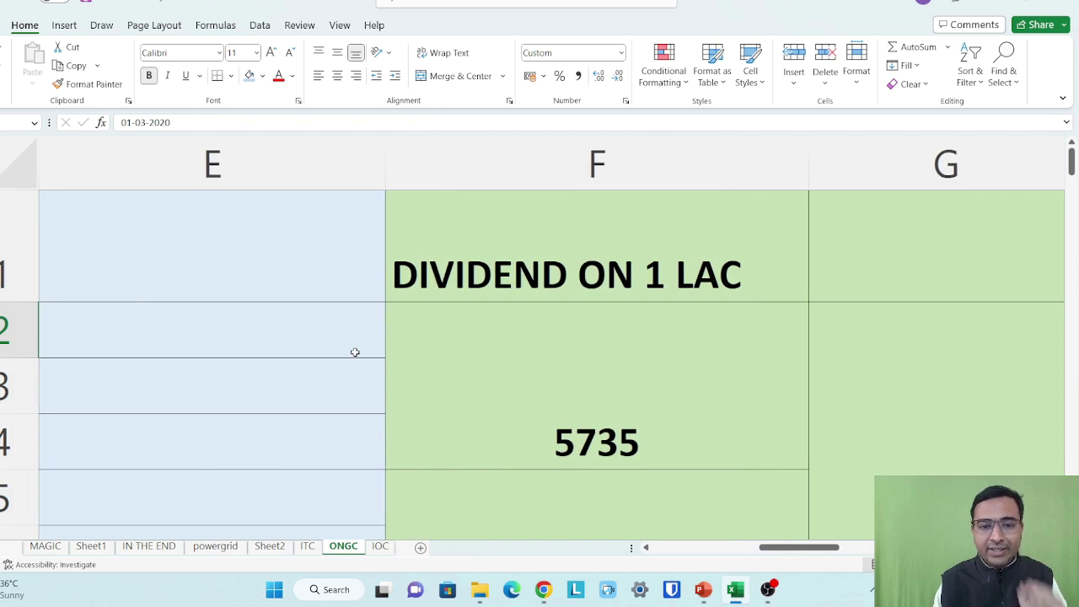
pyautogui.click(545, 433)
pyautogui.click(209, 363)
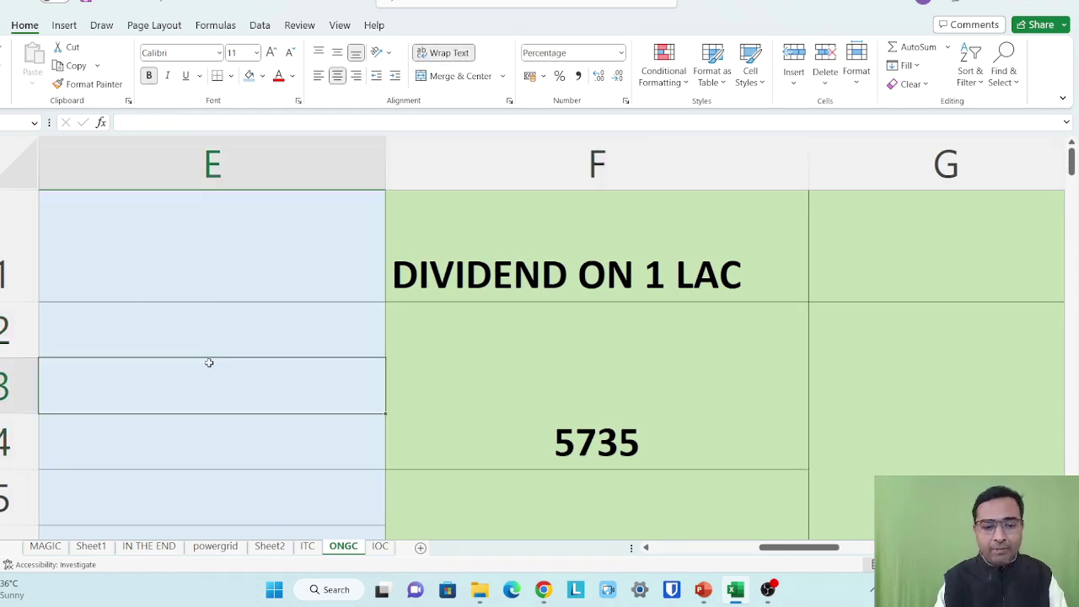
pyautogui.write('5.7')
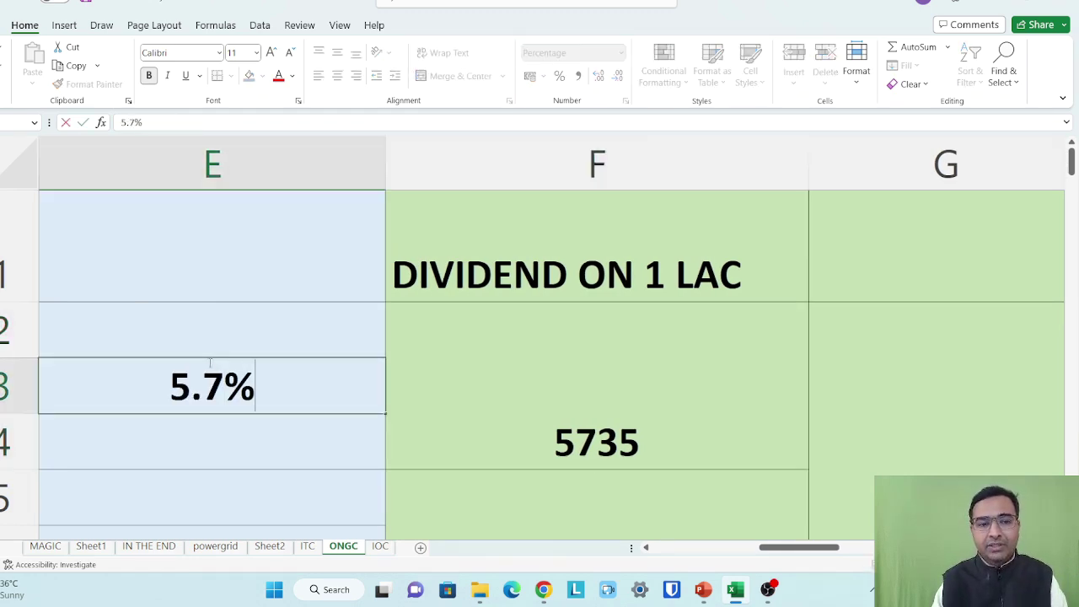
pyautogui.press('Return')
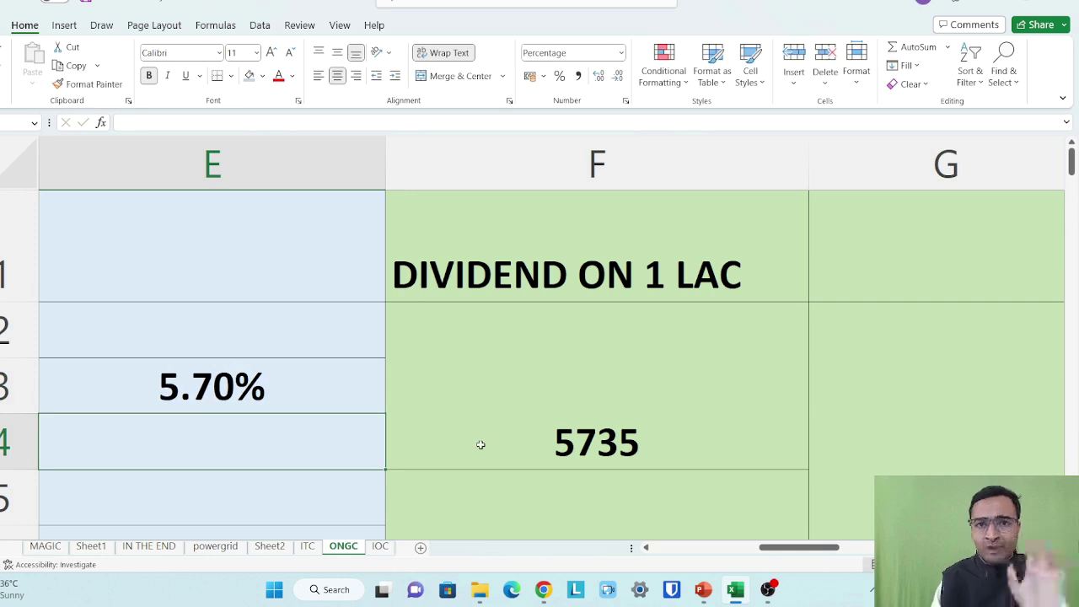
# - Examine the yearly dividends on 1 lac in column F alongside the share-count notes in column G and the yearly totals in column D
pyautogui.scroll(-1, 480, 444)
pyautogui.scroll(-1, 480, 445)
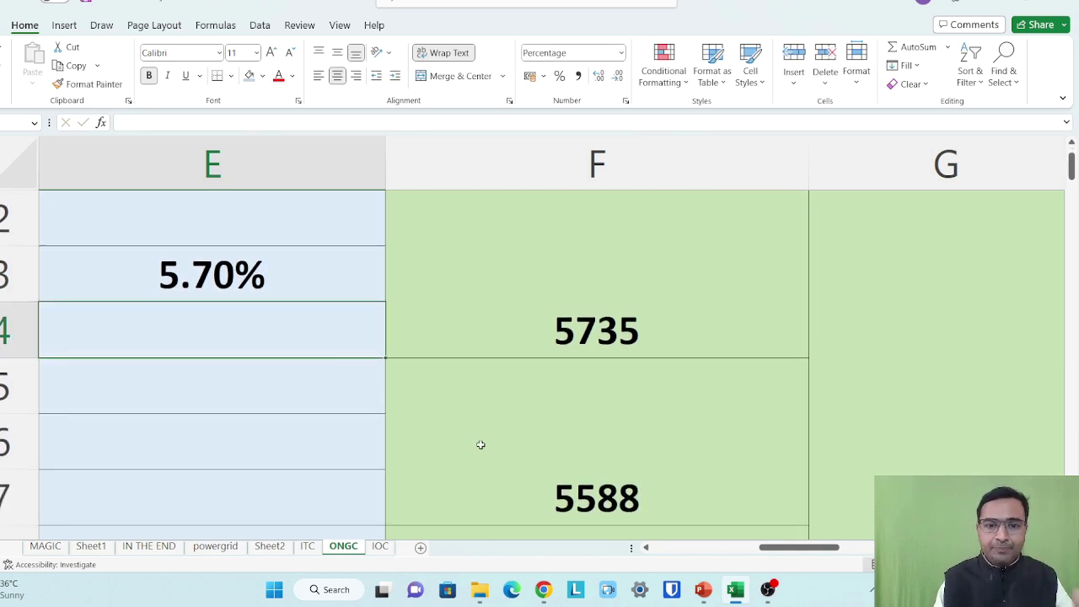
pyautogui.scroll(-2, 480, 444)
pyautogui.click(511, 354)
pyautogui.scroll(-3, 511, 354)
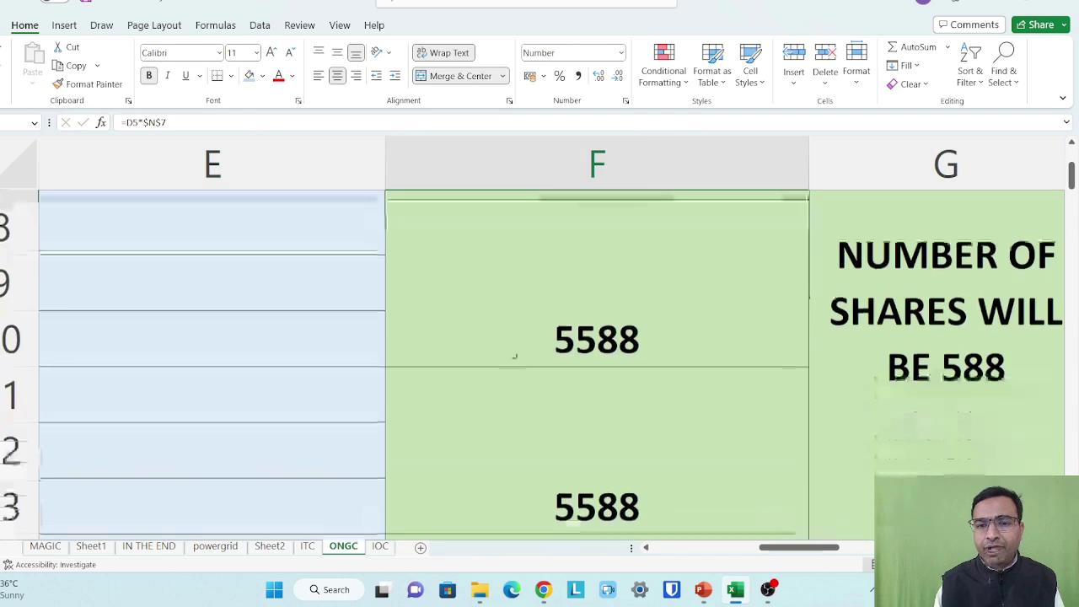
pyautogui.scroll(-4, 510, 354)
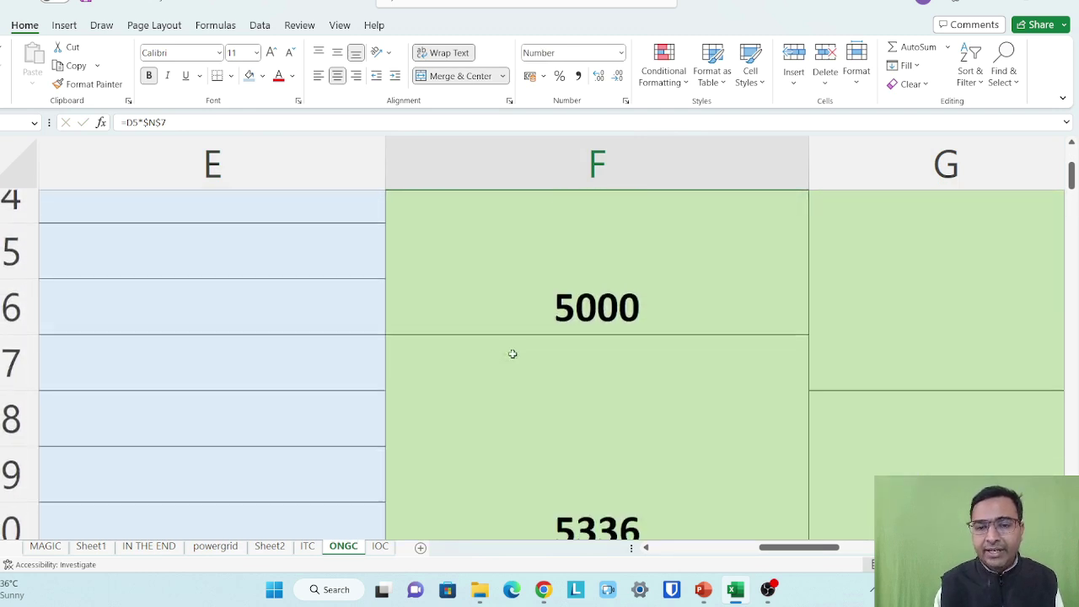
pyautogui.scroll(-3, 559, 250)
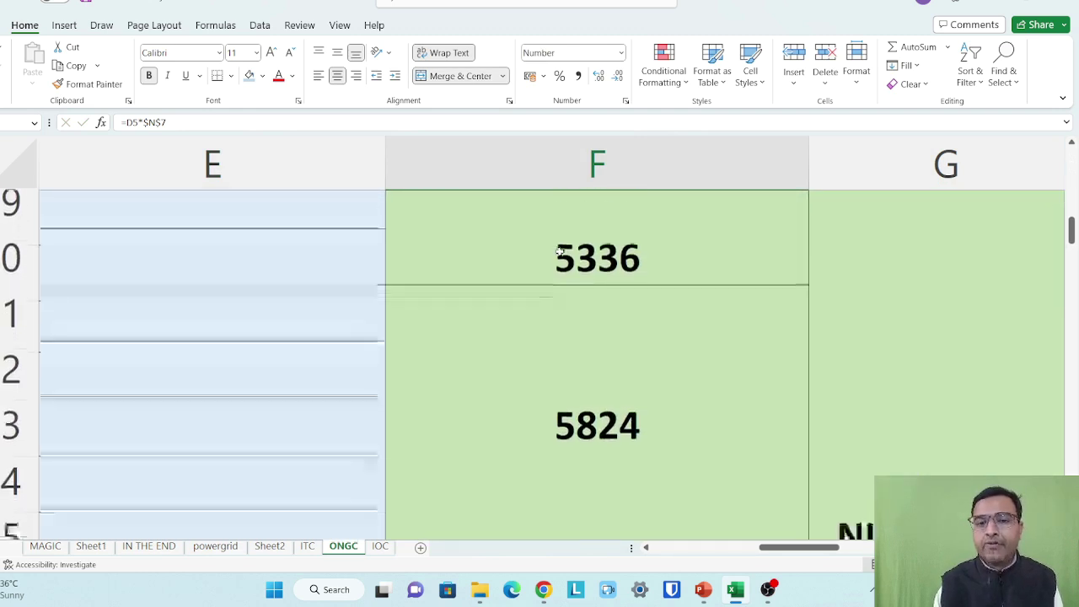
pyautogui.keyDown('ctrl'); pyautogui.scroll(-2, 559, 250); pyautogui.keyUp('ctrl')
pyautogui.click(836, 340)
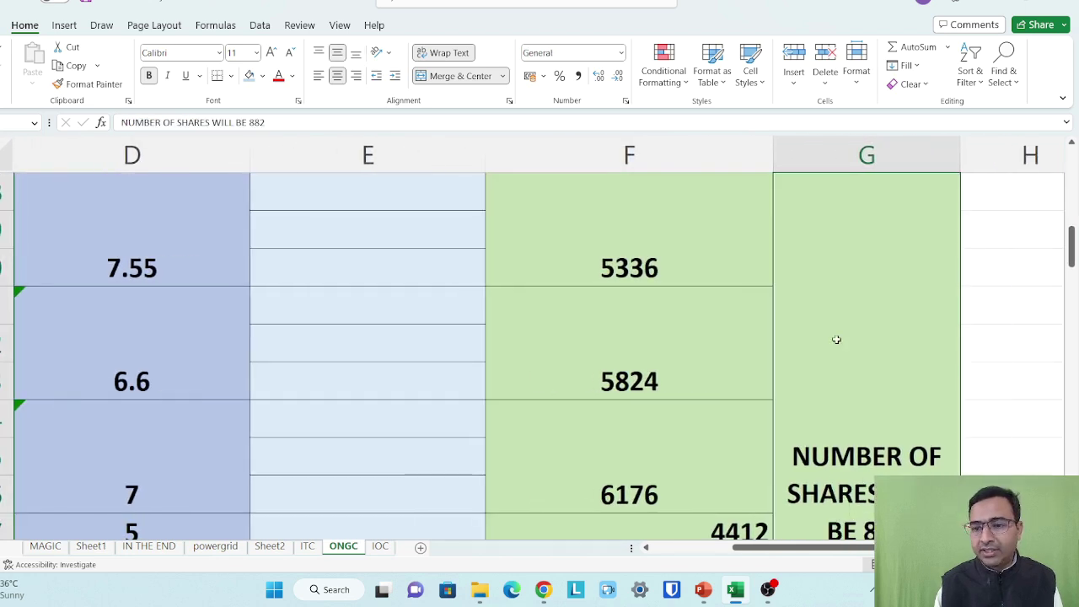
pyautogui.scroll(2, 836, 340)
pyautogui.scroll(2, 836, 339)
pyautogui.scroll(-4, 836, 339)
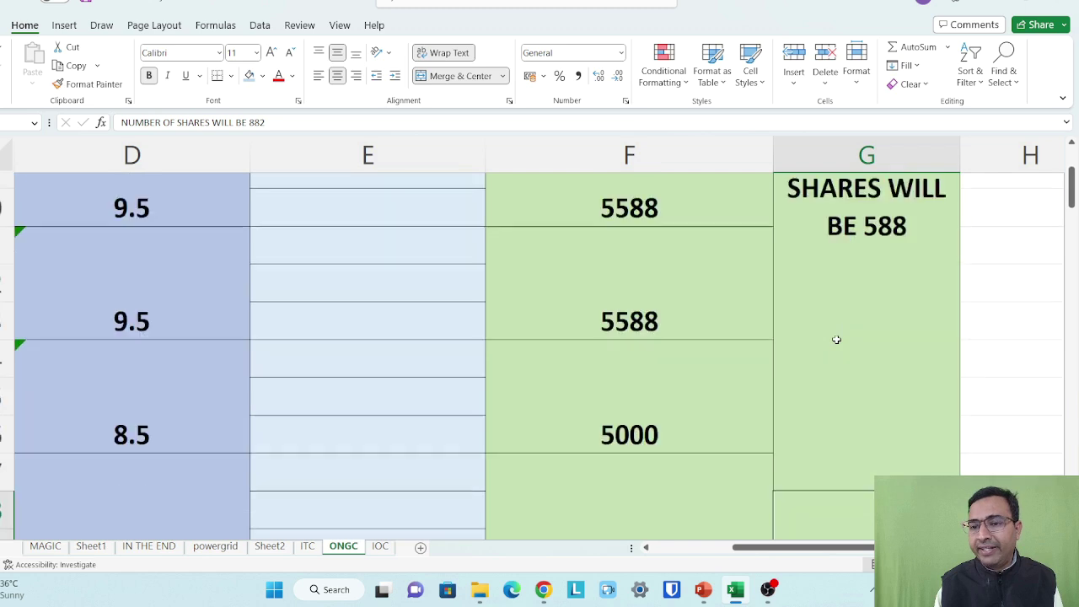
pyautogui.scroll(-2, 836, 339)
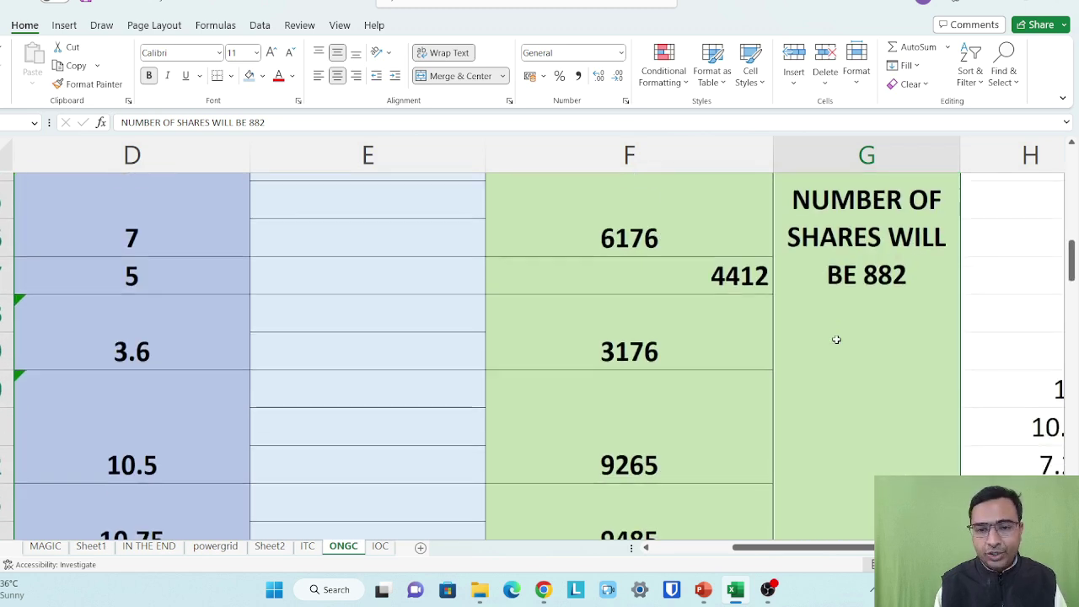
pyautogui.click(392, 349)
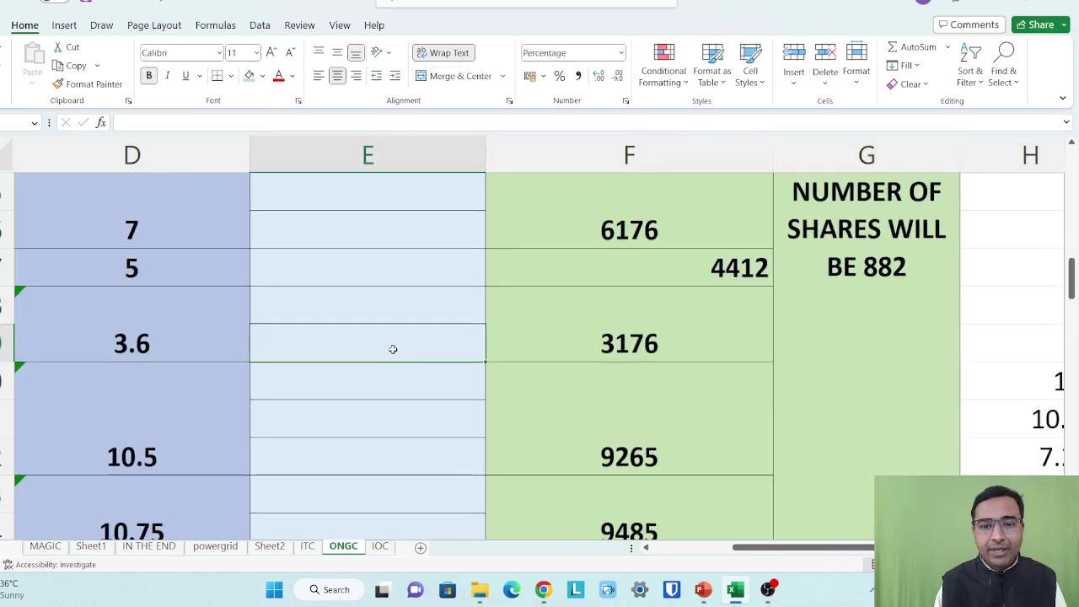
# - Enter 3.1% as the 2021 dividend yield in E29, beside that year's dividend total
pyautogui.write('3.1')
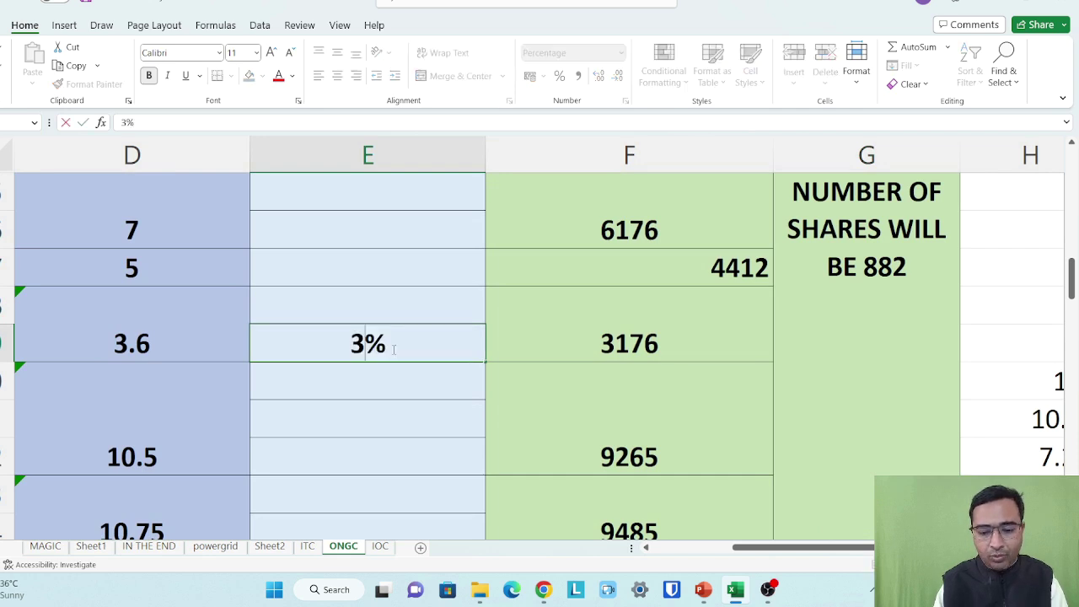
pyautogui.hotkey('ctrl', 'Left')
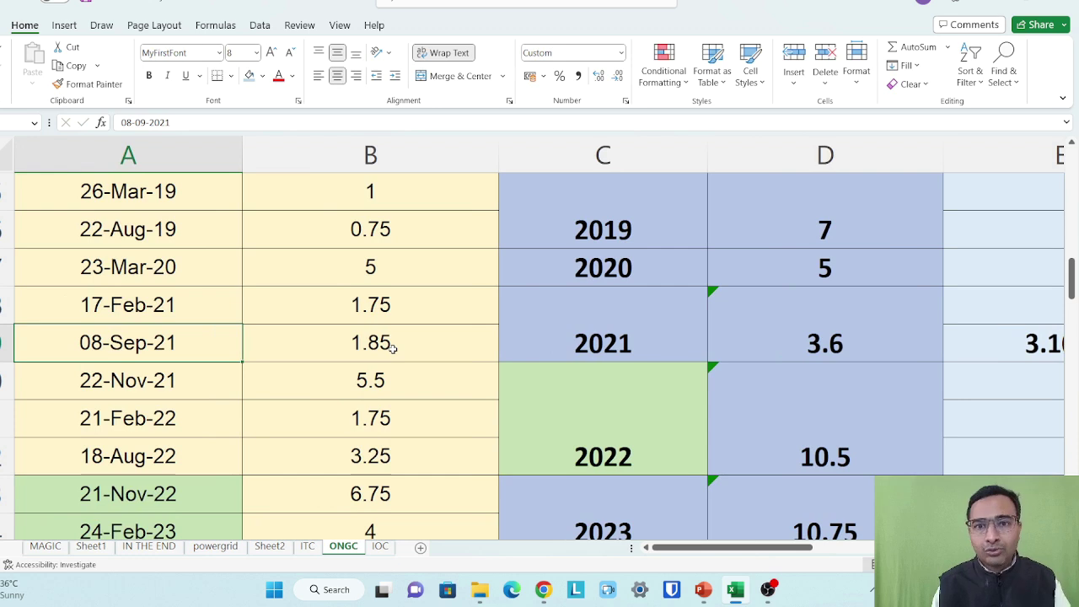
pyautogui.press('Right')
pyautogui.press('Right')
pyautogui.press('Right')
pyautogui.press('Right')
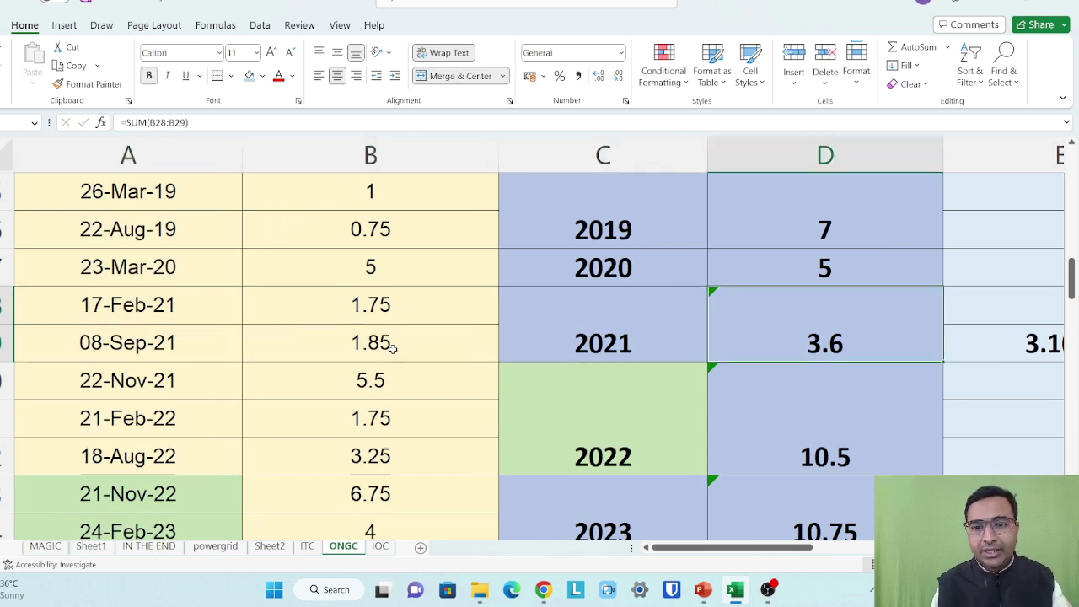
# - Check the 2022 dividend payments in B30:B32 against the yearly total in column D
pyautogui.scroll(-1, 347, 398)
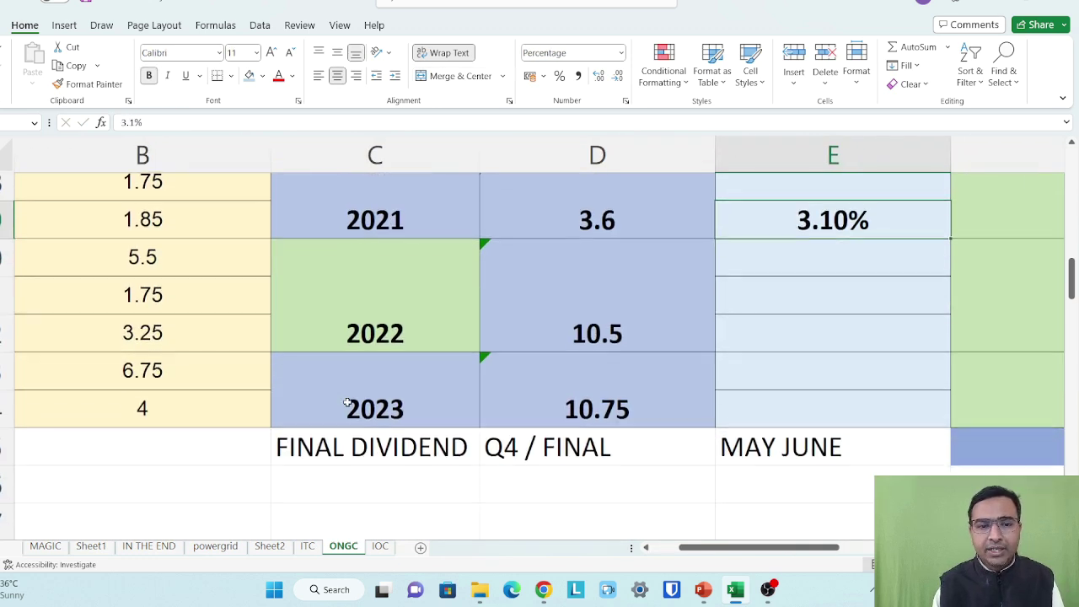
pyautogui.moveTo(174, 269); pyautogui.dragTo(158, 341)
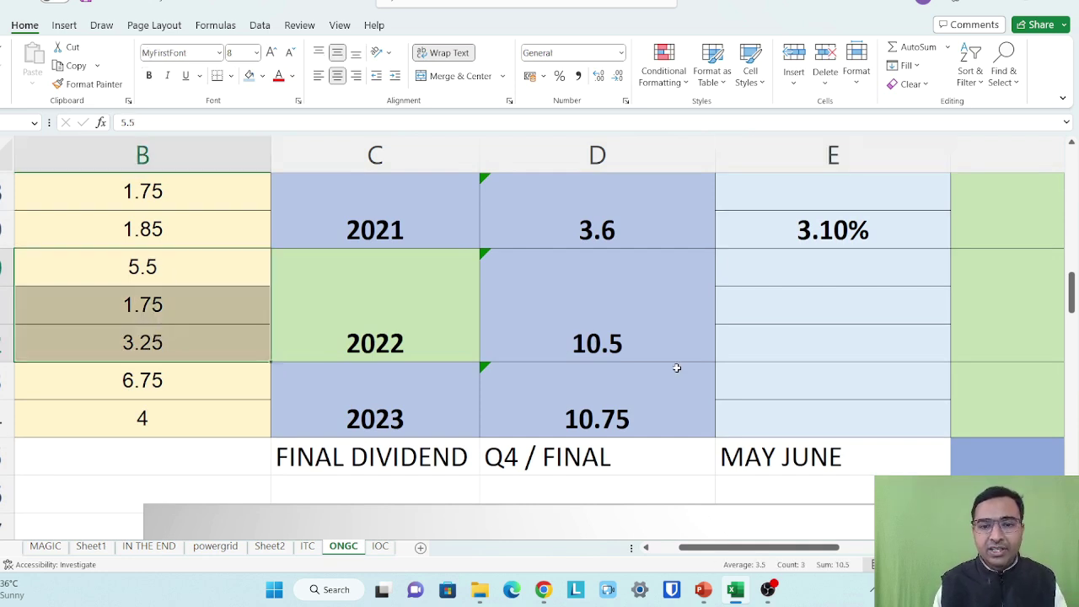
pyautogui.click(637, 325)
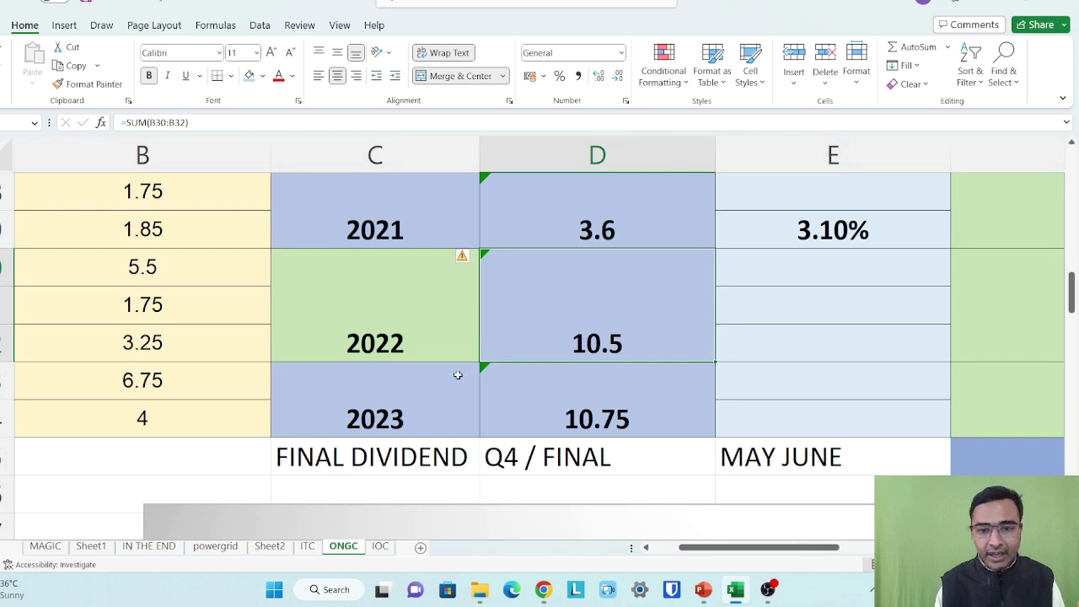
# - Examine the DIVIDEND line chart below the table, following the yearly dividends from 2012 onward
pyautogui.keyDown('ctrl'); pyautogui.scroll(-4, 457, 376); pyautogui.keyUp('ctrl')
pyautogui.keyDown('ctrl'); pyautogui.scroll(-3, 457, 375); pyautogui.keyUp('ctrl')
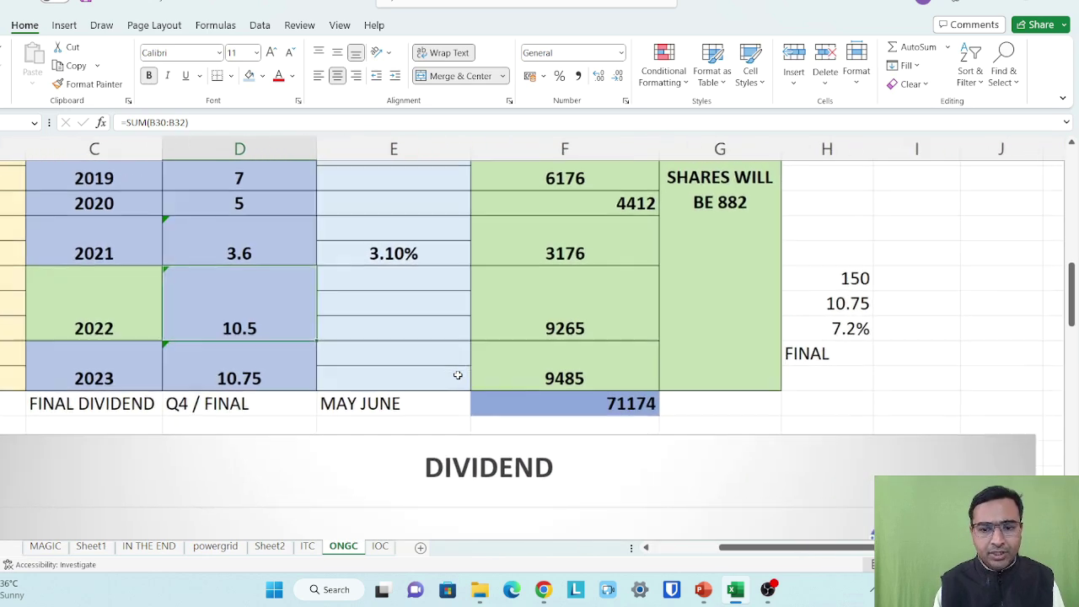
pyautogui.scroll(-5, 458, 375)
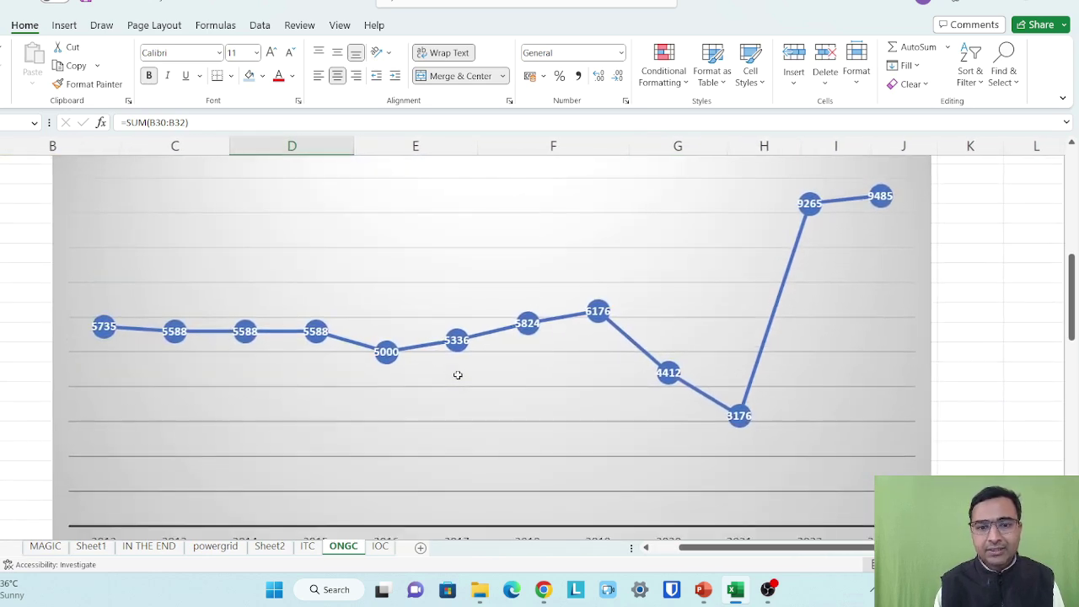
pyautogui.scroll(1, 457, 375)
pyautogui.keyDown('ctrl'); pyautogui.scroll(-1, 457, 375); pyautogui.keyUp('ctrl')
pyautogui.keyDown('ctrl'); pyautogui.scroll(-1, 458, 376); pyautogui.keyUp('ctrl')
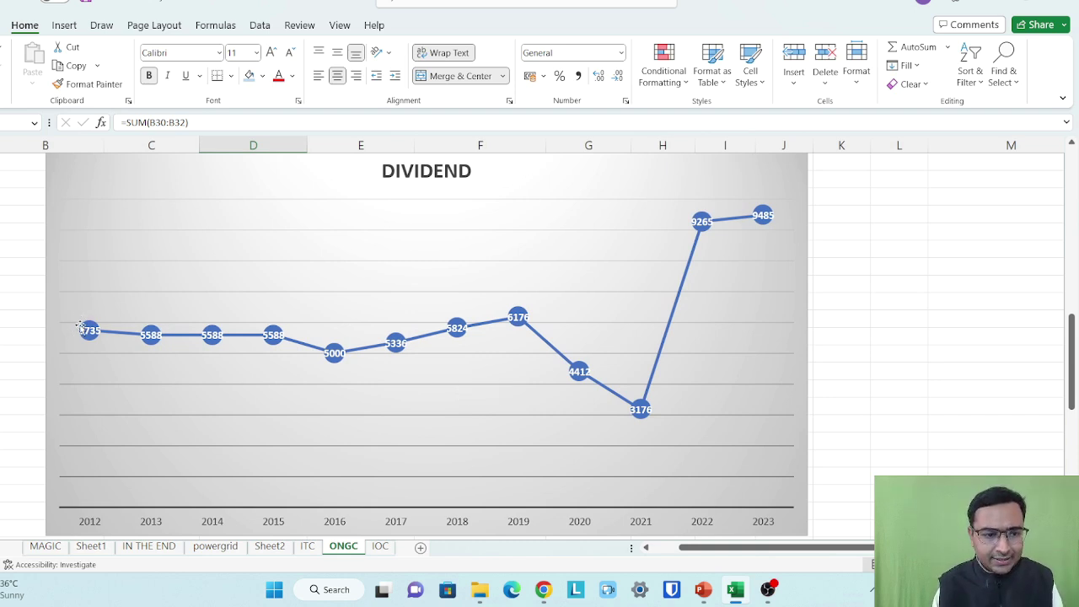
pyautogui.keyDown('ctrl'); pyautogui.scroll(4, 79, 327); pyautogui.keyUp('ctrl')
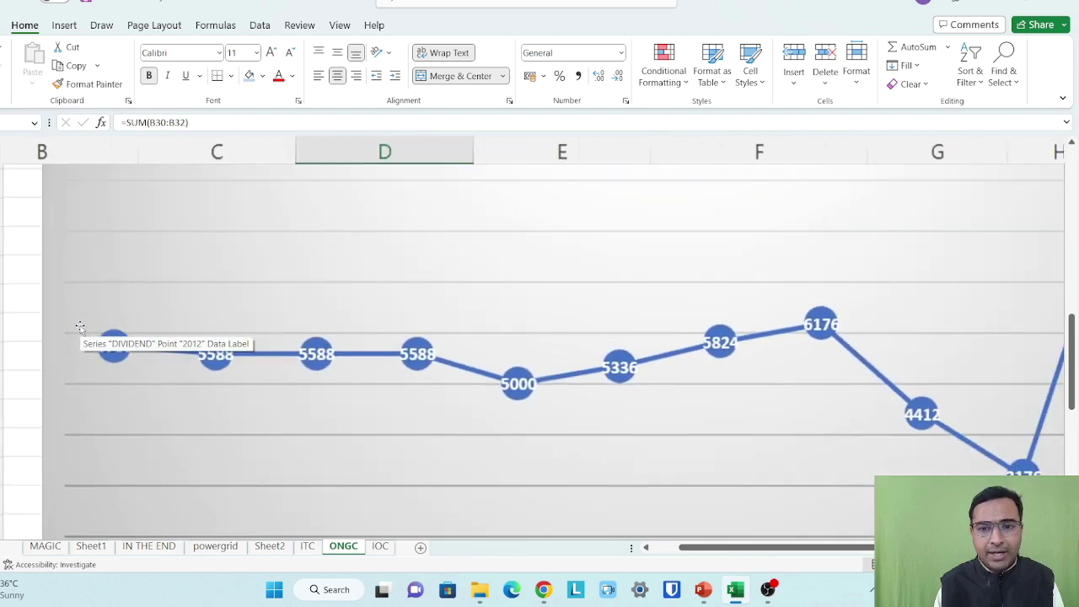
pyautogui.keyDown('ctrl'); pyautogui.scroll(2, 79, 326); pyautogui.keyUp('ctrl')
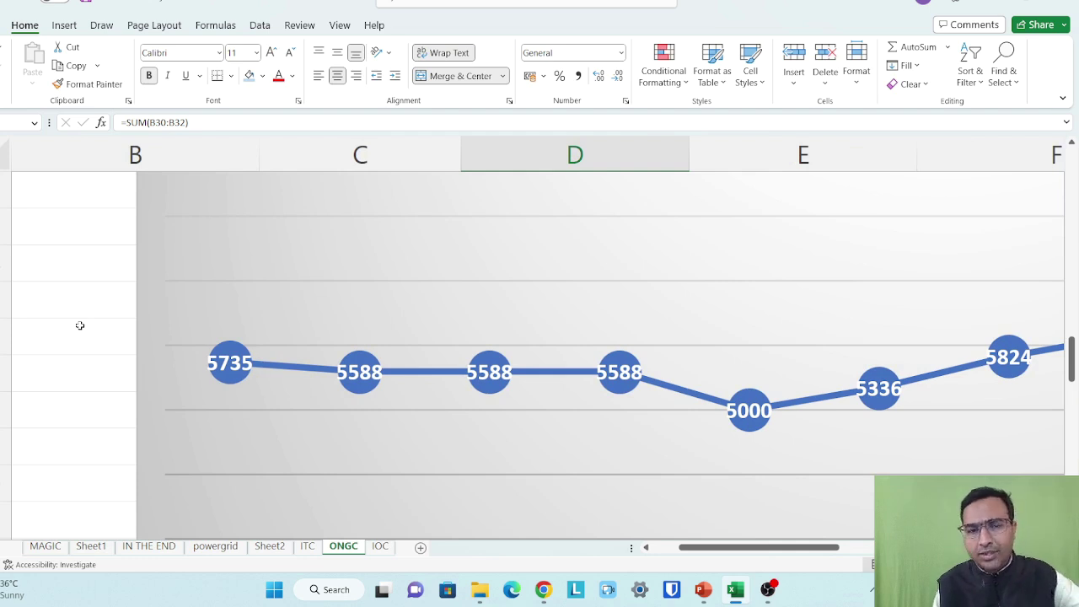
pyautogui.keyDown('ctrl'); pyautogui.scroll(-3, 80, 326); pyautogui.keyUp('ctrl')
pyautogui.hscroll(4, 79, 324)
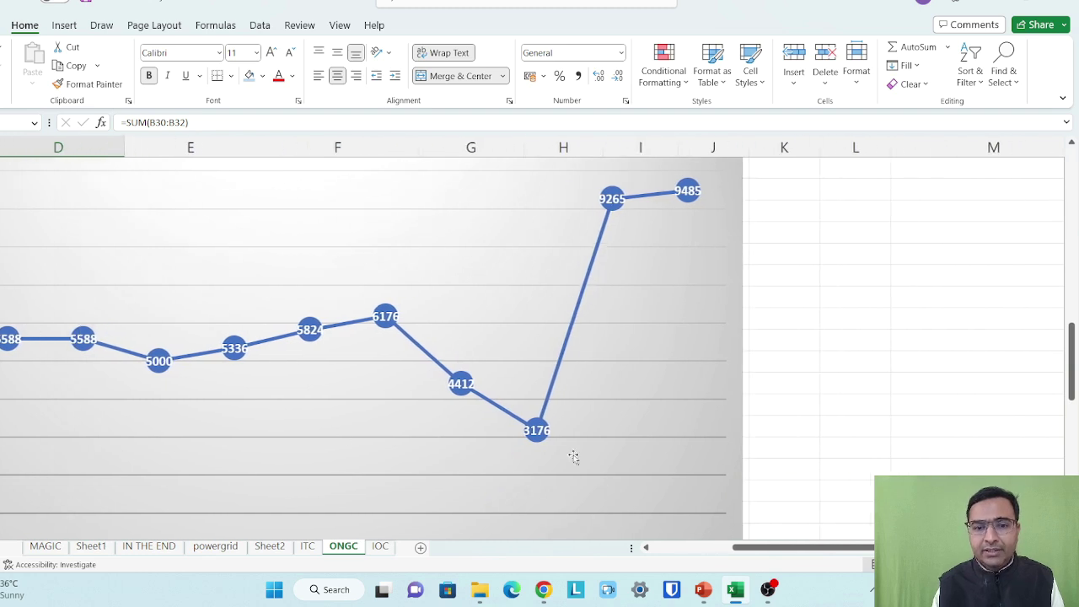
# - Examine the 2019 to 2021 stretch of the DIVIDEND chart up close and in relation to the whole trend
pyautogui.keyDown('ctrl'); pyautogui.scroll(3, 532, 421); pyautogui.keyUp('ctrl')
pyautogui.hscroll(1, 530, 421)
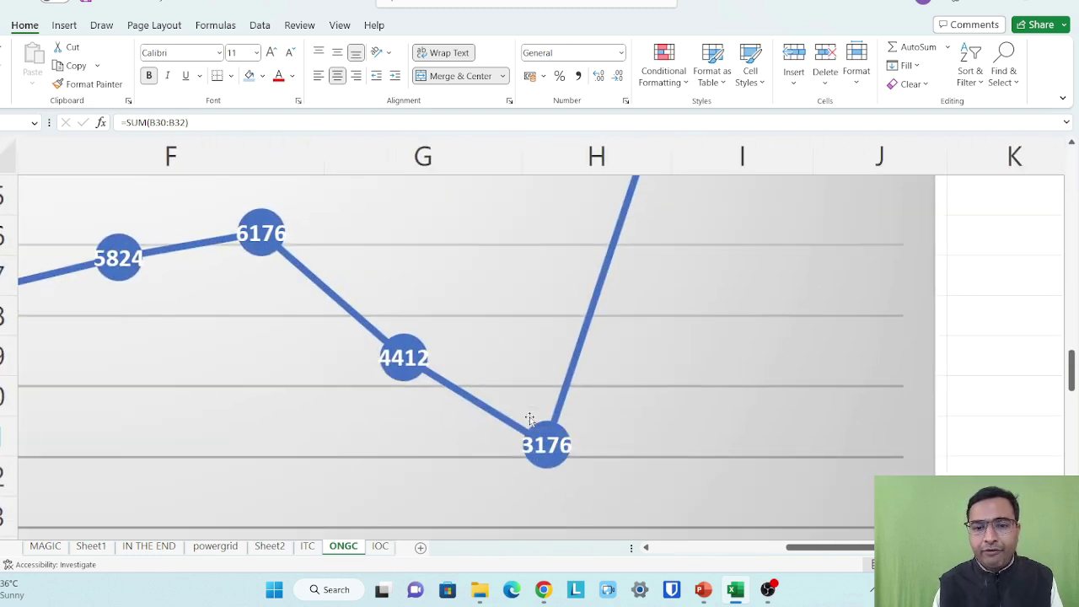
pyautogui.scroll(-2, 530, 421)
pyautogui.scroll(1, 530, 419)
pyautogui.keyDown('ctrl'); pyautogui.scroll(-3, 530, 419); pyautogui.keyUp('ctrl')
pyautogui.keyDown('ctrl'); pyautogui.scroll(2, 530, 419); pyautogui.keyUp('ctrl')
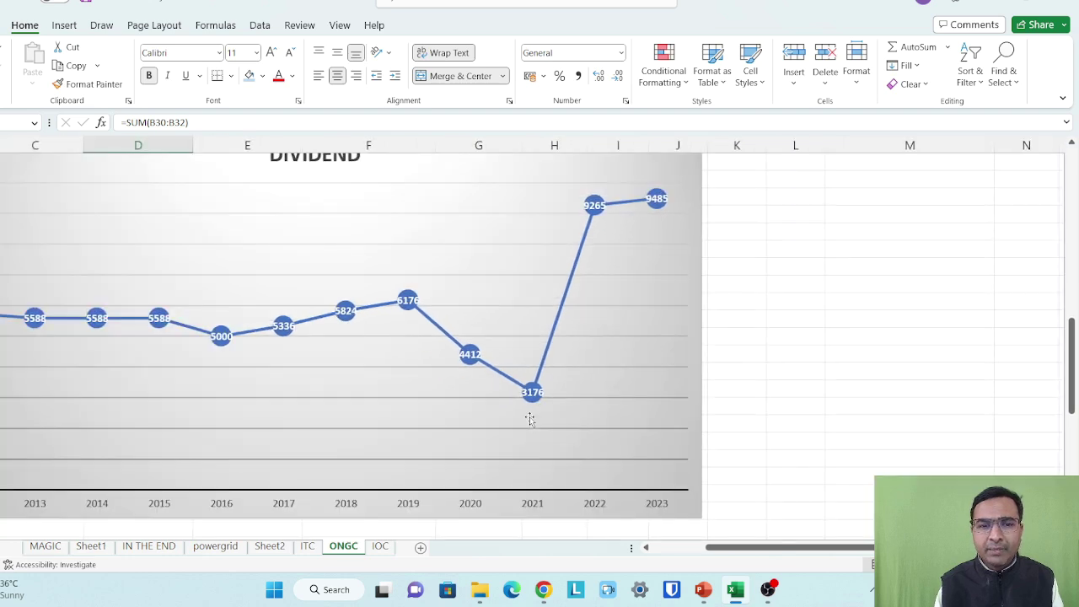
pyautogui.hscroll(-1, 530, 419)
pyautogui.keyDown('ctrl'); pyautogui.scroll(-2, 530, 419); pyautogui.keyUp('ctrl')
pyautogui.keyDown('ctrl'); pyautogui.scroll(1, 531, 421); pyautogui.keyUp('ctrl')
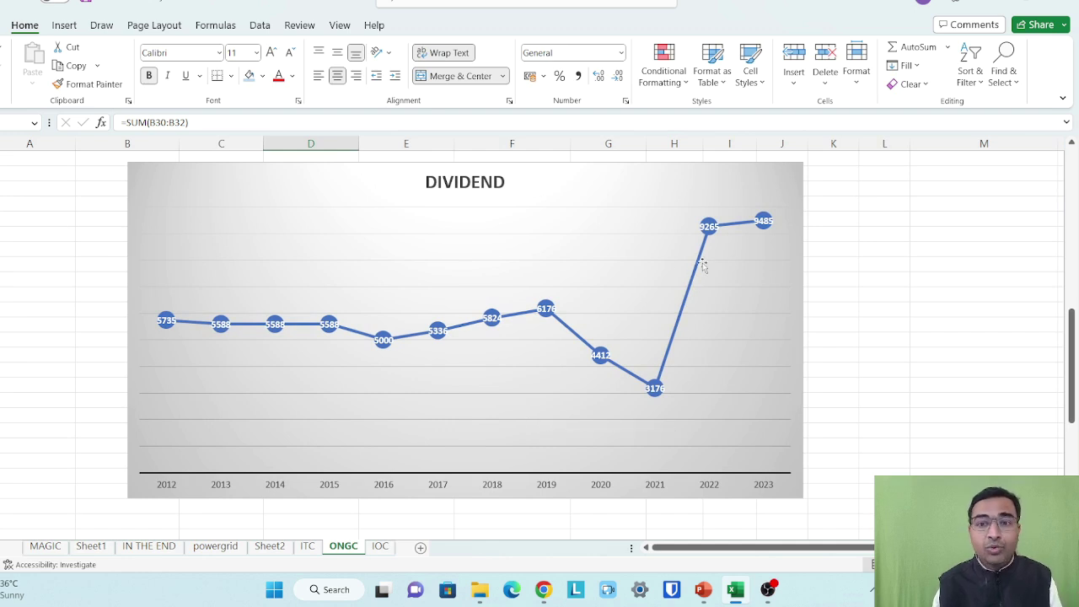
# - Examine the 2022 and 2023 points of the DIVIDEND chart and compare them with the earlier years
pyautogui.keyDown('ctrl'); pyautogui.scroll(3, 730, 262); pyautogui.keyUp('ctrl')
pyautogui.hscroll(2, 731, 261)
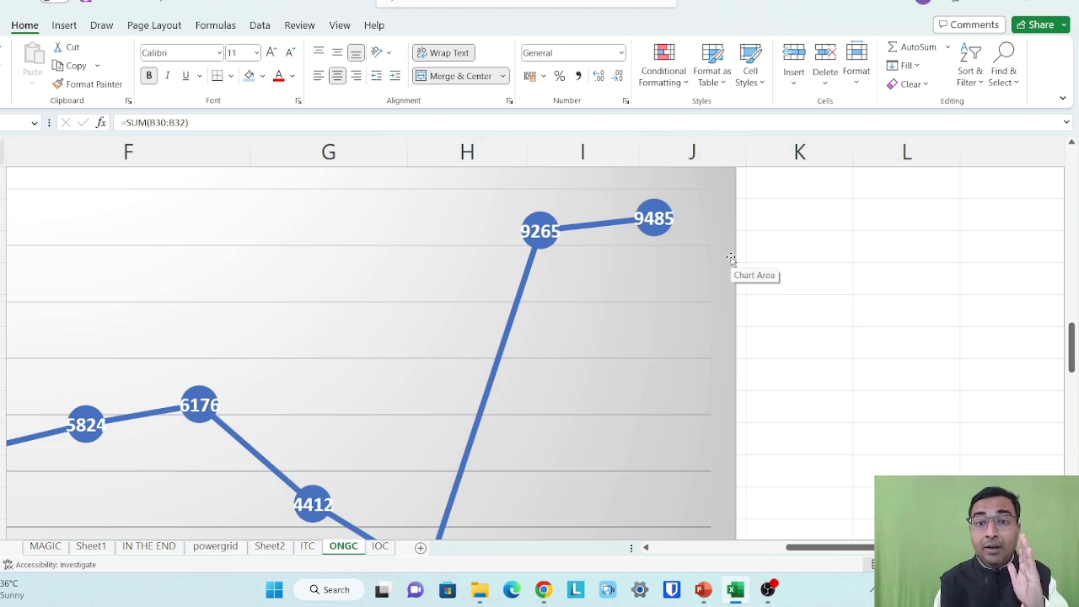
pyautogui.keyDown('ctrl'); pyautogui.scroll(2, 667, 211); pyautogui.keyUp('ctrl')
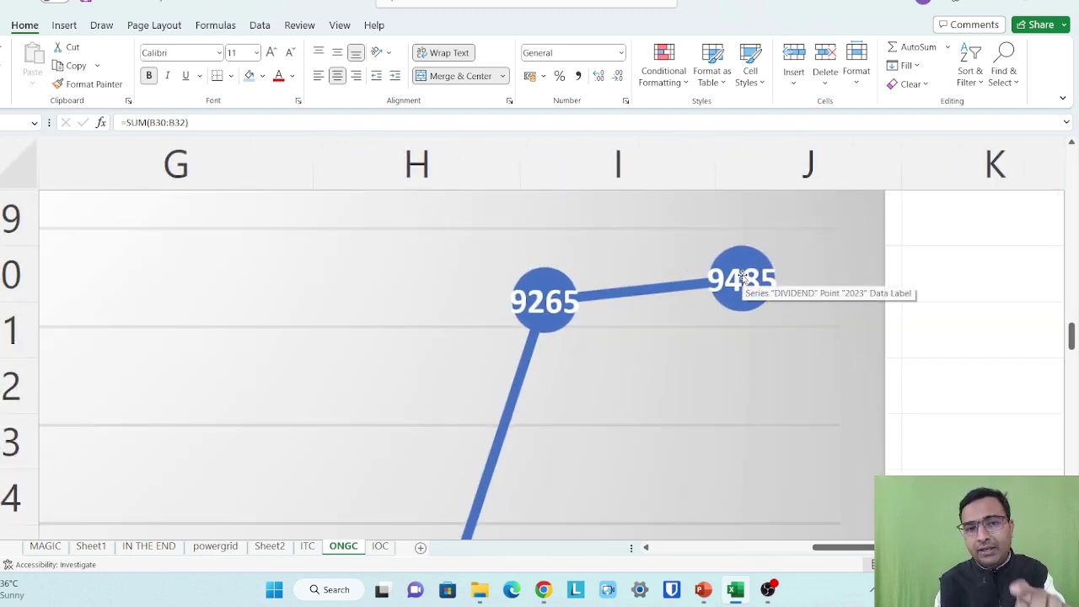
pyautogui.keyDown('ctrl'); pyautogui.scroll(-2, 742, 277); pyautogui.keyUp('ctrl')
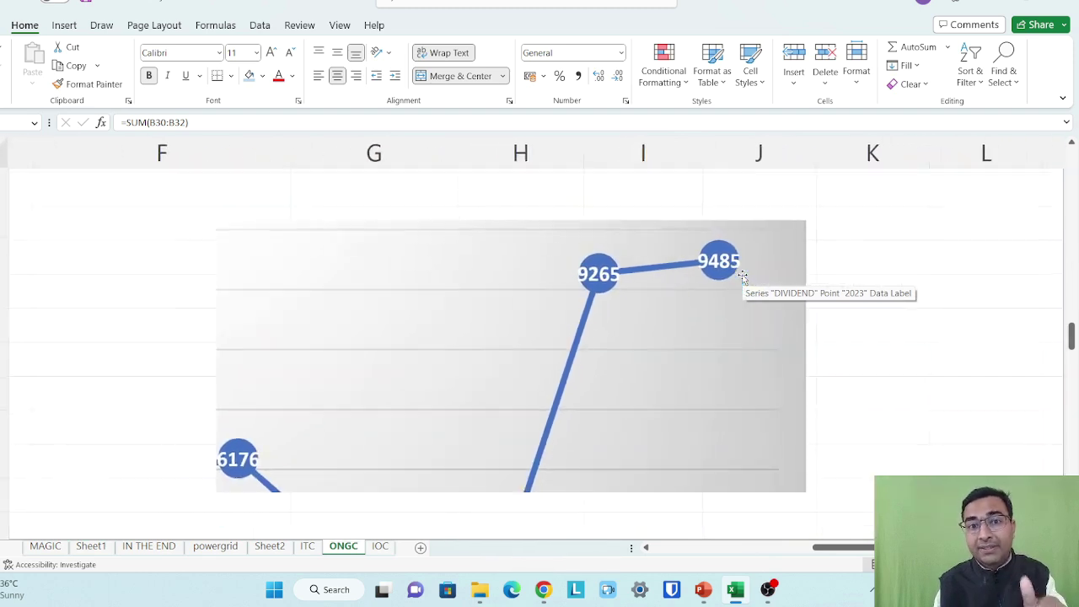
pyautogui.keyDown('ctrl'); pyautogui.scroll(-3, 742, 277); pyautogui.keyUp('ctrl')
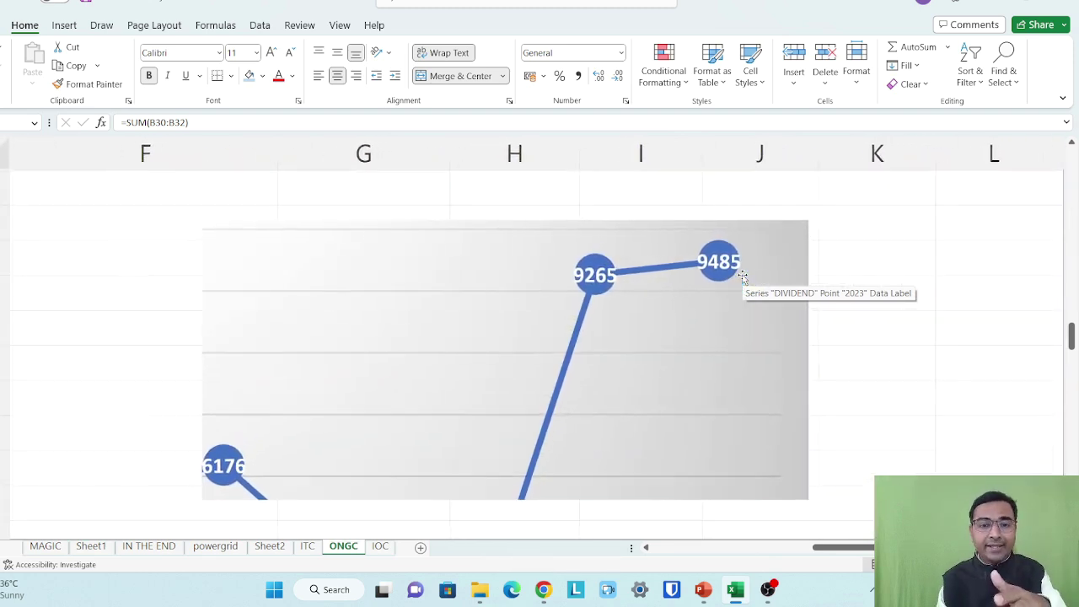
pyautogui.keyDown('ctrl'); pyautogui.scroll(-3, 741, 274); pyautogui.keyUp('ctrl')
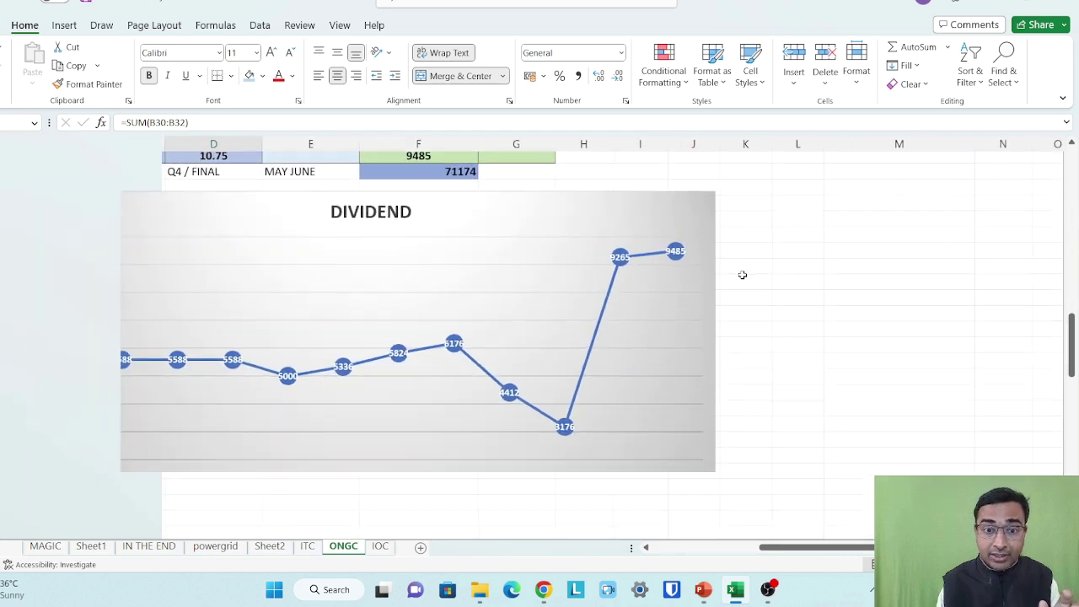
pyautogui.scroll(-1, 742, 274)
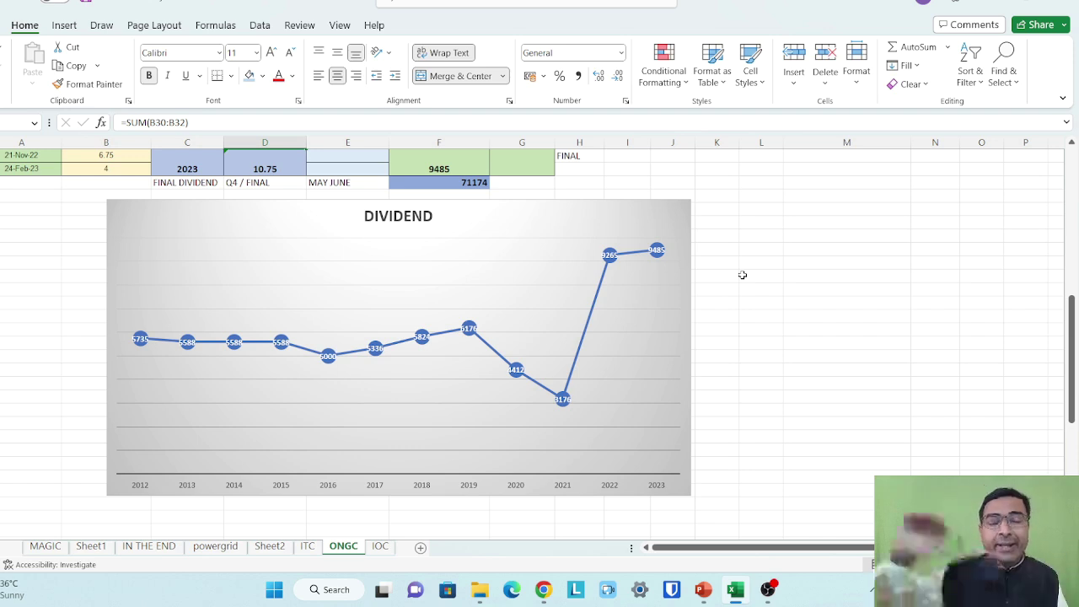
# - Enter "XXXXXXX" and, in the cell below it, "NATURE OF BUSINESS" in column K beside the DIVIDEND chart
pyautogui.keyDown('ctrl'); pyautogui.scroll(3, 743, 275); pyautogui.keyUp('ctrl')
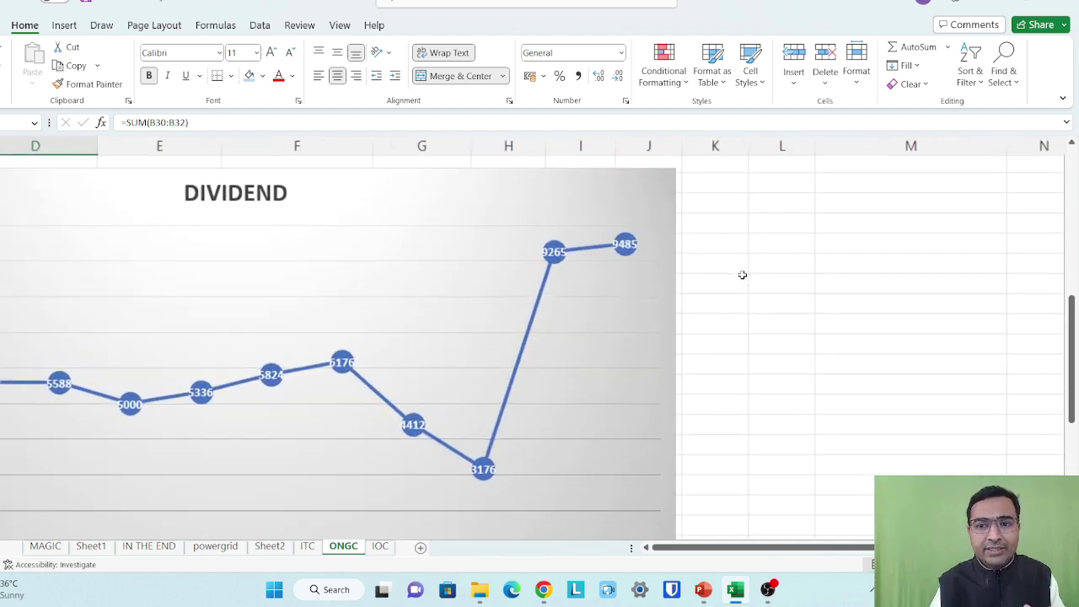
pyautogui.click(752, 254)
pyautogui.write('XXXXXXX')
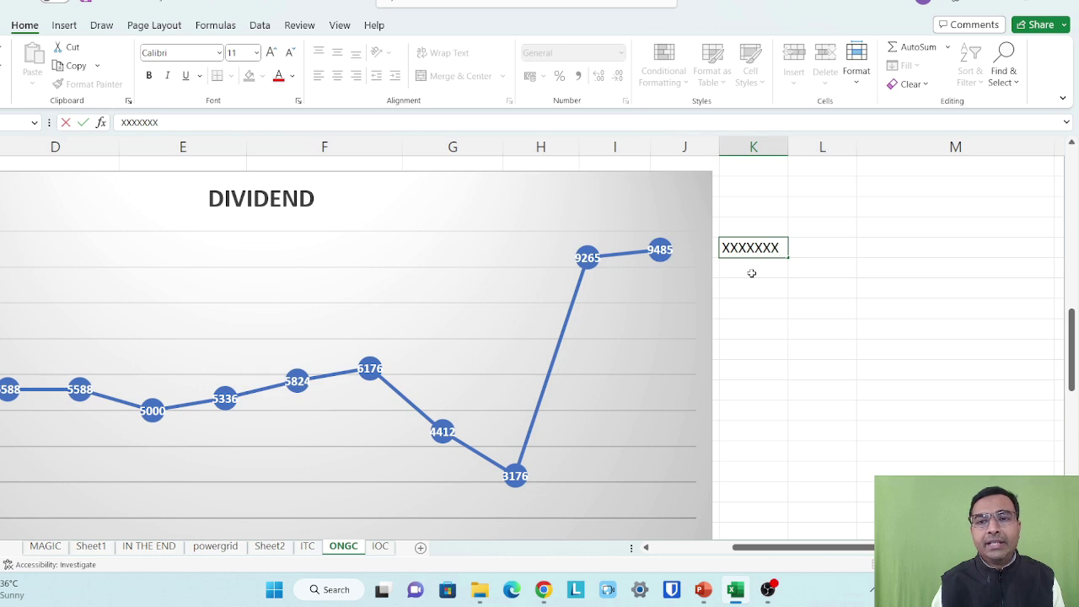
pyautogui.press('Return')
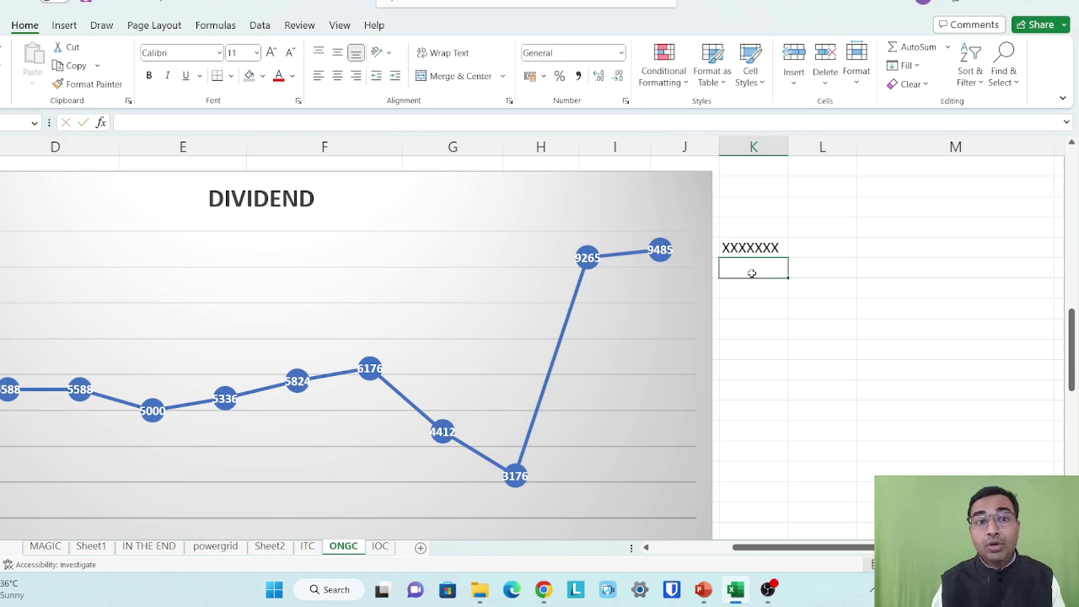
pyautogui.write('NATURE OF BUSINESS')
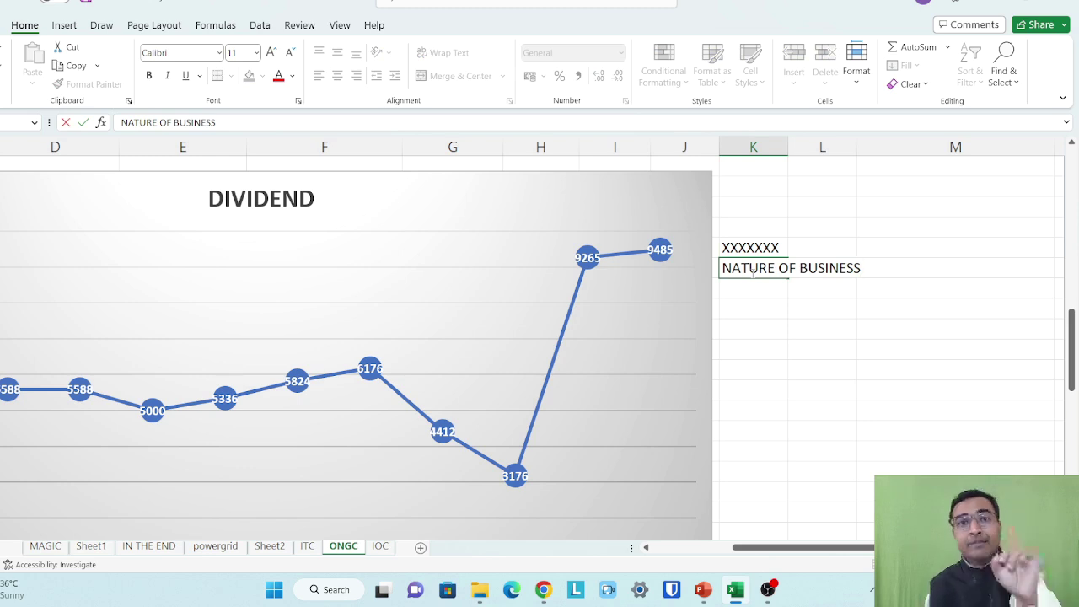
pyautogui.press('Return')
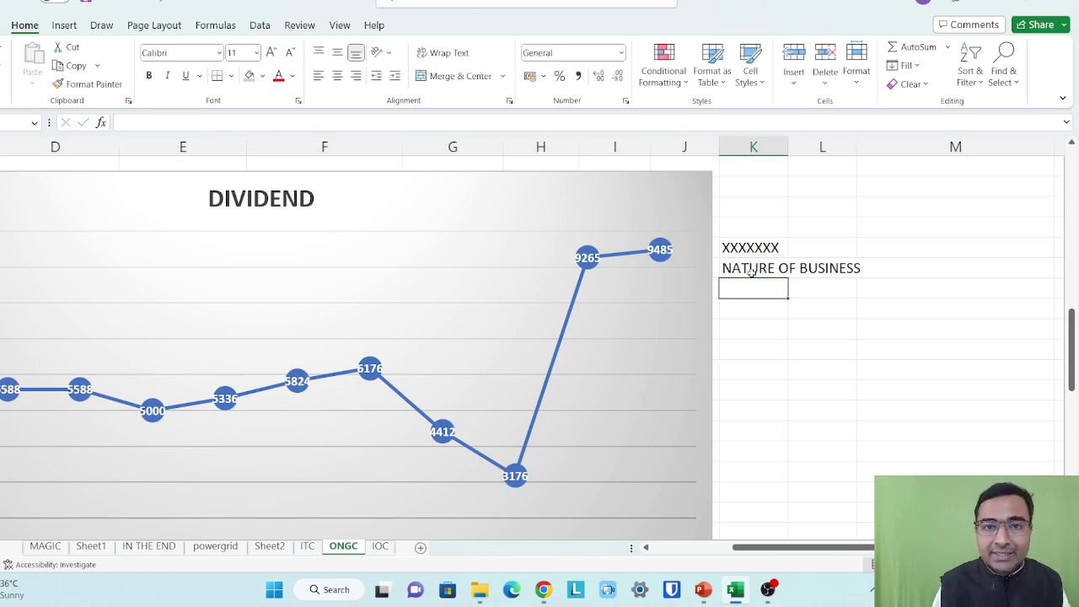
# - Add the notes "UP - REALISATION - PROFITS" and "2022, 2023 - FY" in column K beneath "NATURE OF BUSINESS"
pyautogui.write('U')
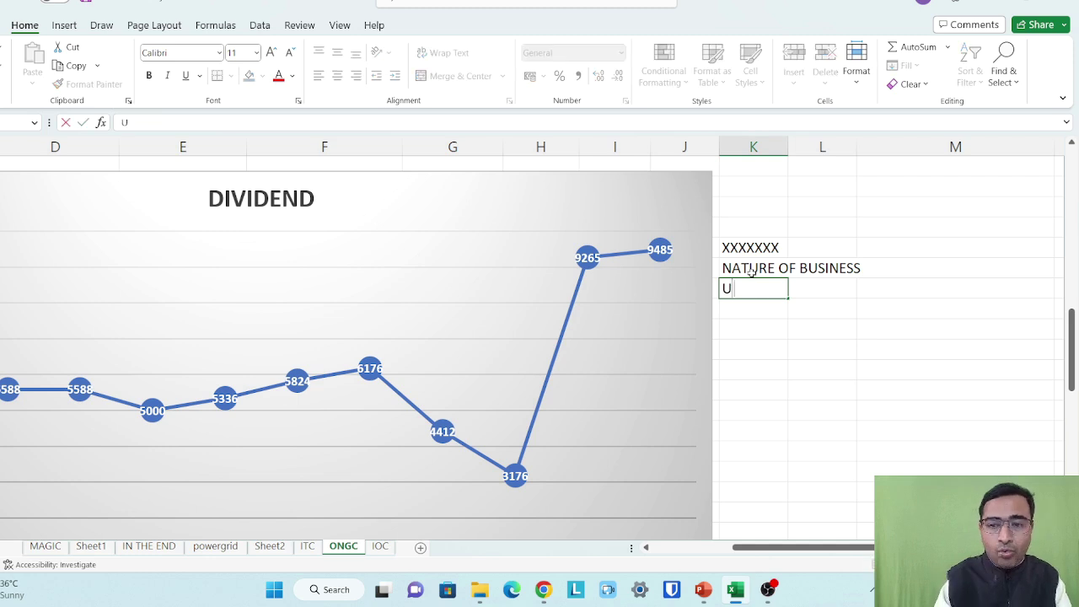
pyautogui.write('P - REL')
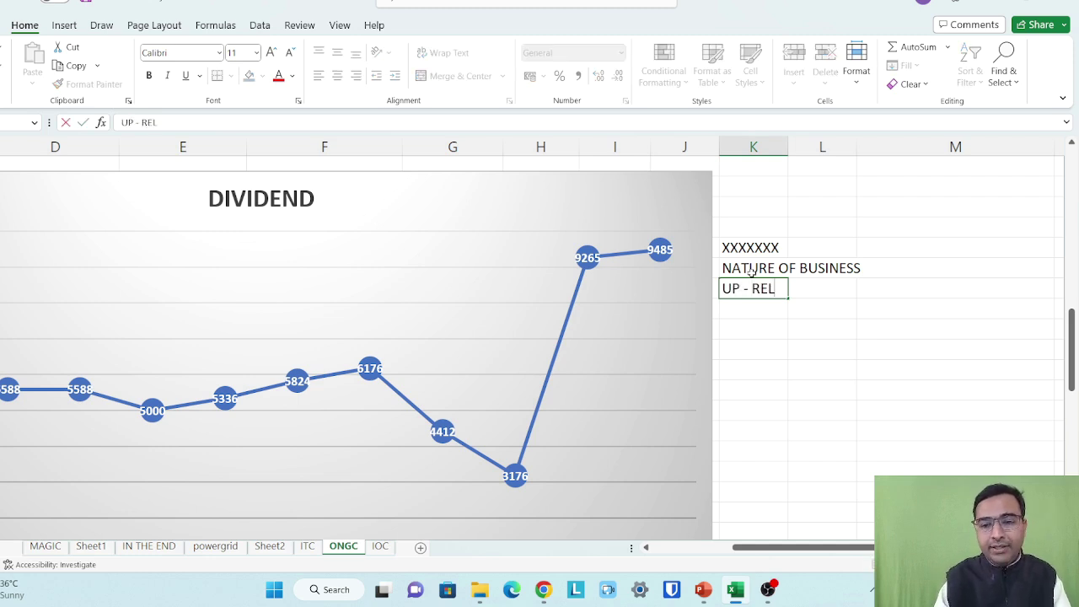
pyautogui.press('BackSpace')
pyautogui.write('ALISATION ')
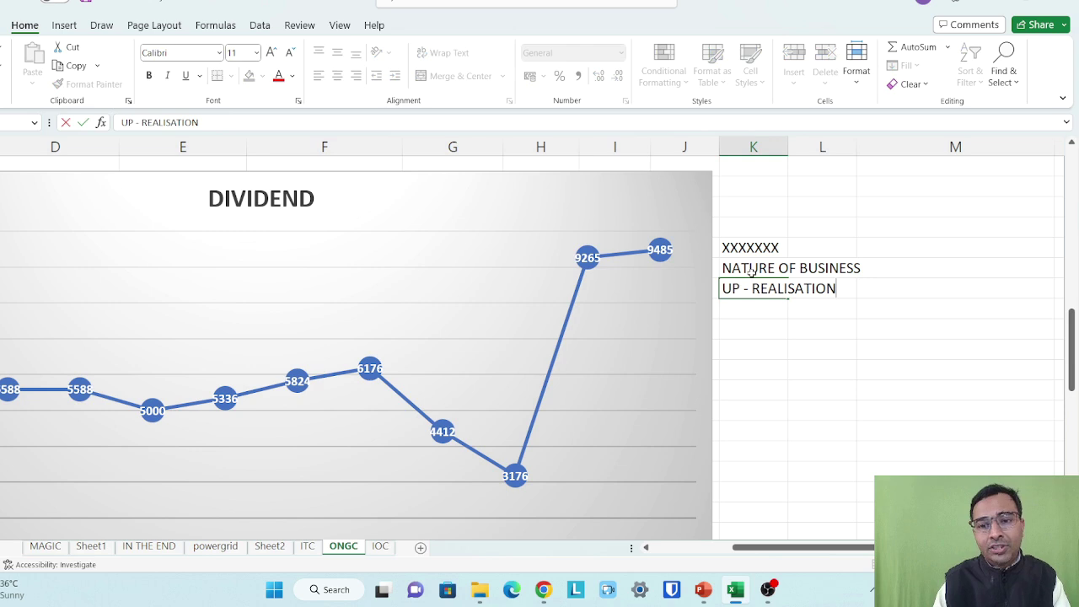
pyautogui.write('- PROFITS')
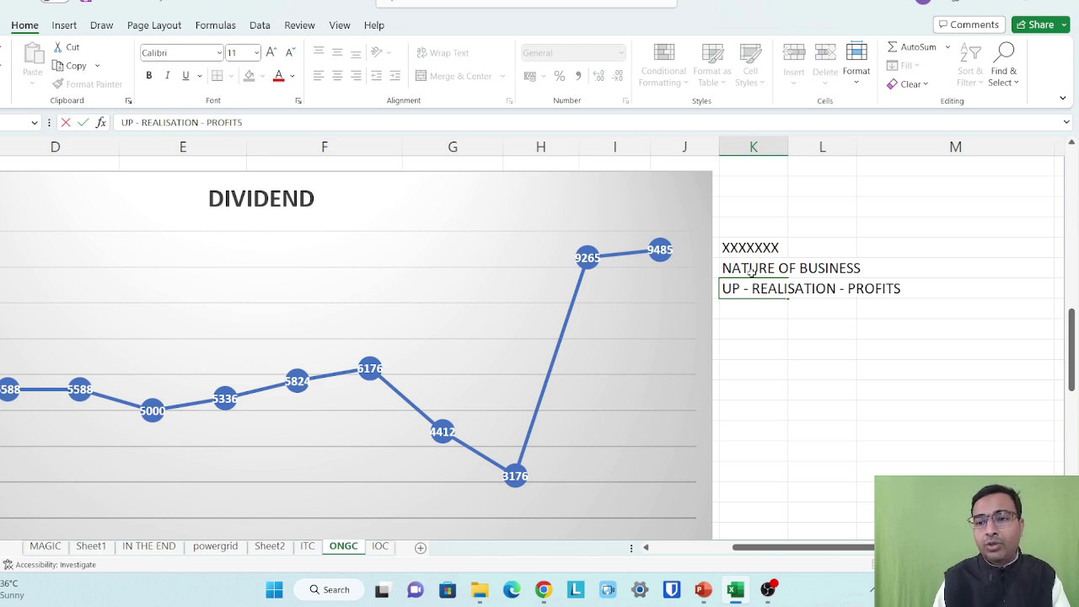
pyautogui.press('Return')
pyautogui.write('2022, 2023')
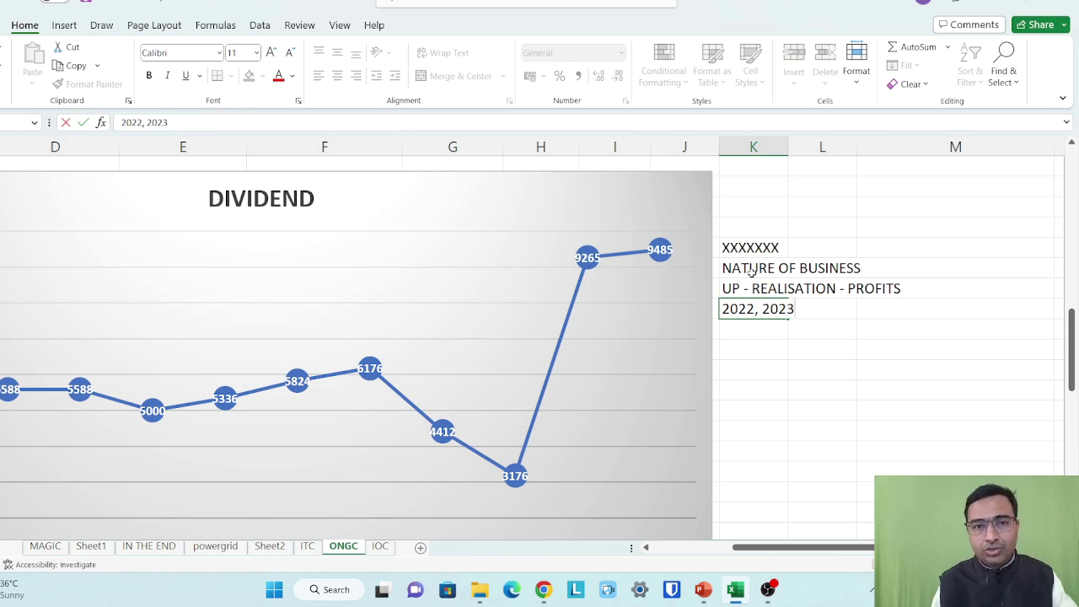
pyautogui.write(' - FY')
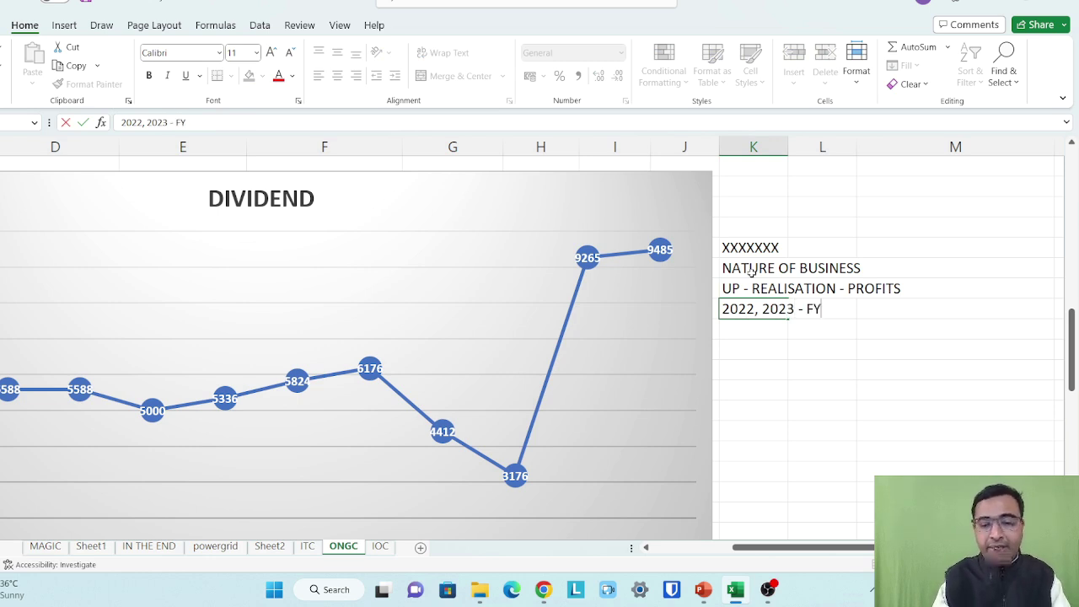
pyautogui.press('Return')
# - Make the four column K notes beside the DIVIDEND chart bold
pyautogui.moveTo(746, 229); pyautogui.dragTo(756, 323)
pyautogui.hotkey('ctrl', 'b')
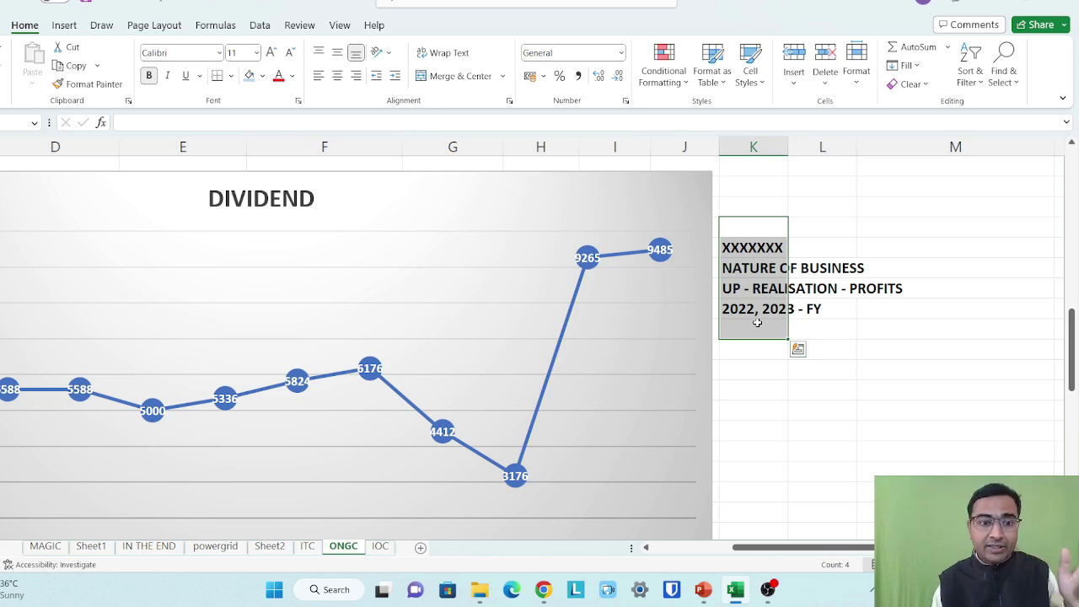
pyautogui.hscroll(-3, 344, 425)
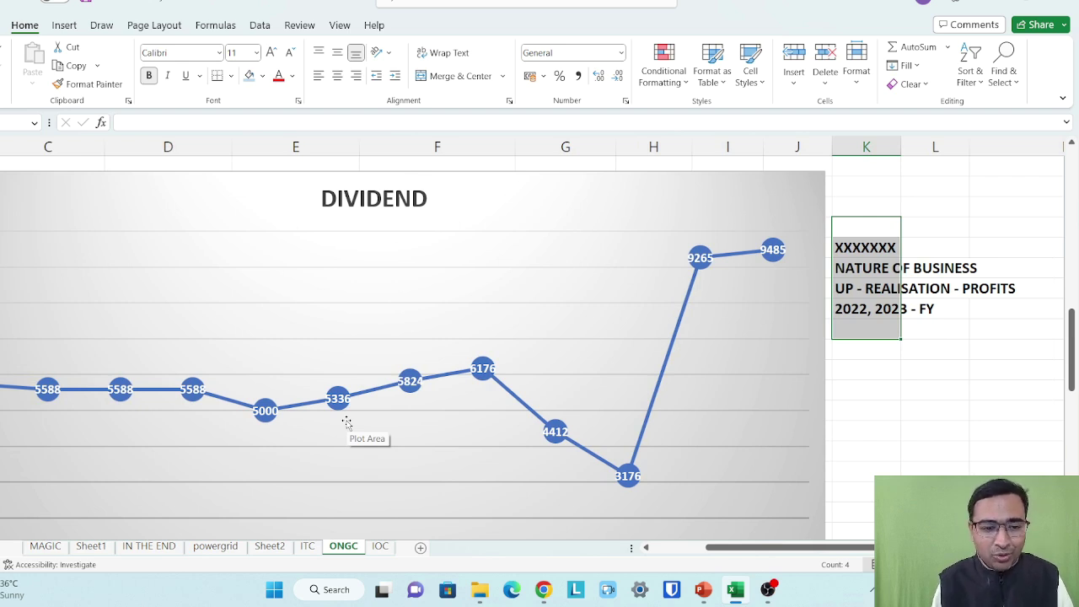
pyautogui.scroll(-3, 347, 422)
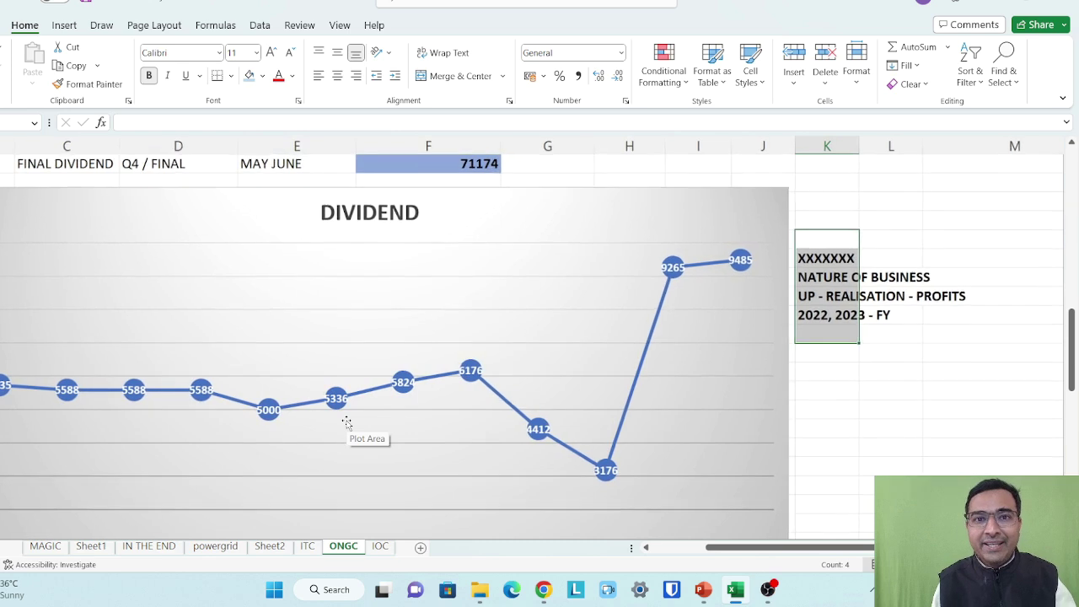
# - Add the note "VOLATILE, CYCLICAL" in column K directly beneath "2022, 2023 - FY" beside the DIVIDEND chart
pyautogui.scroll(-3, 346, 421)
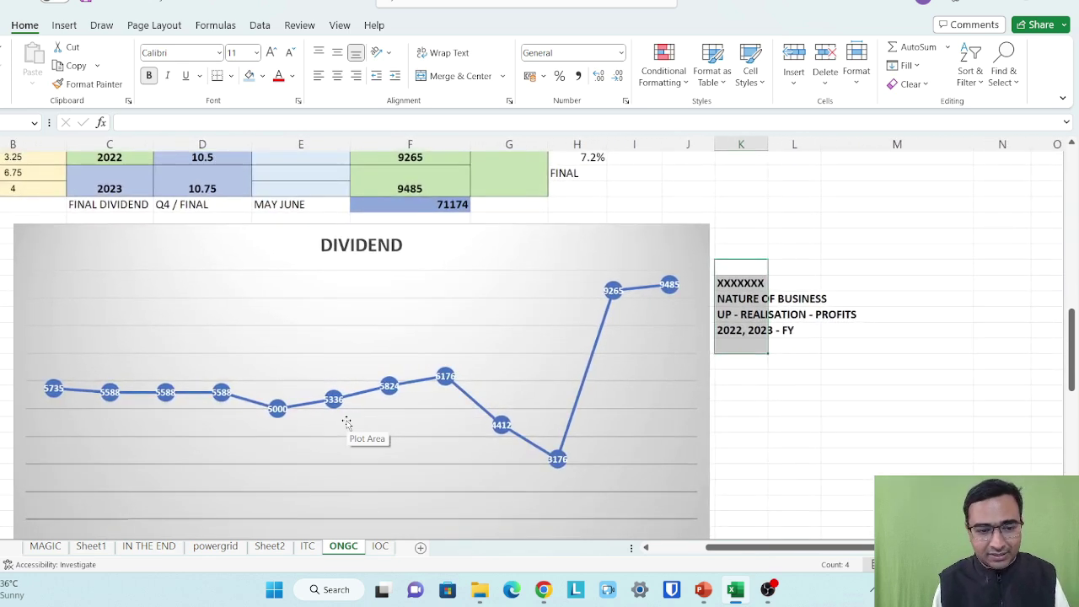
pyautogui.scroll(-1, 347, 421)
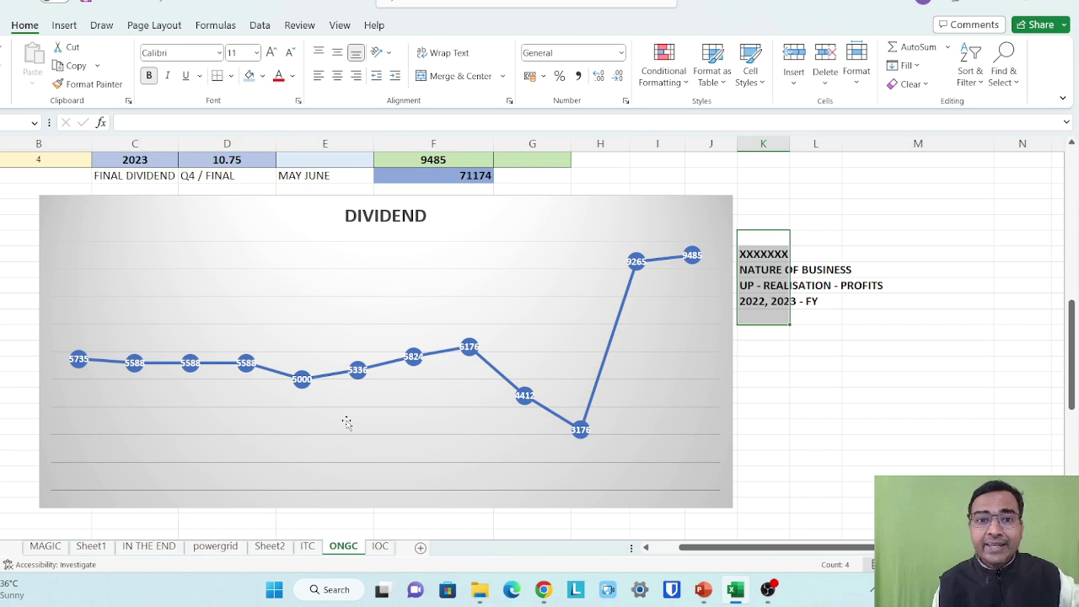
pyautogui.click(778, 319)
pyautogui.write('VOLATILE, ')
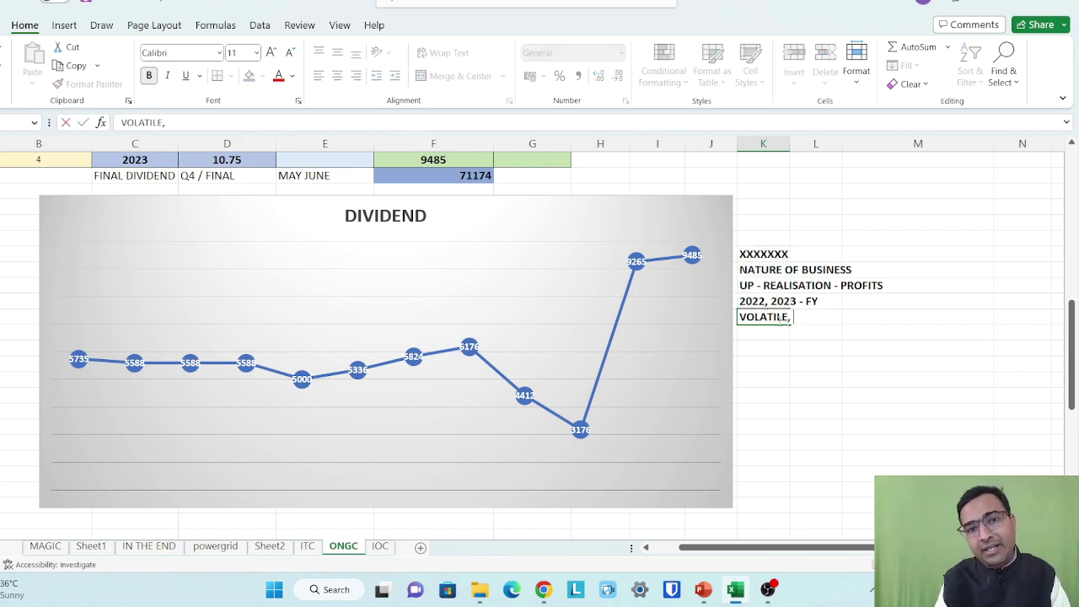
pyautogui.write('CYCLICAL')
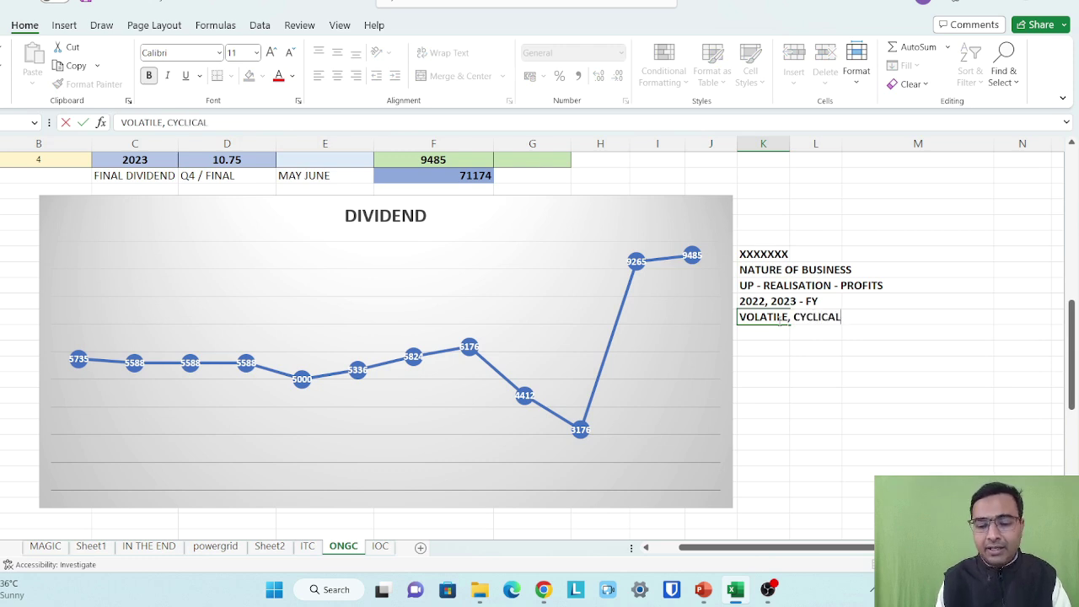
pyautogui.press('Return')
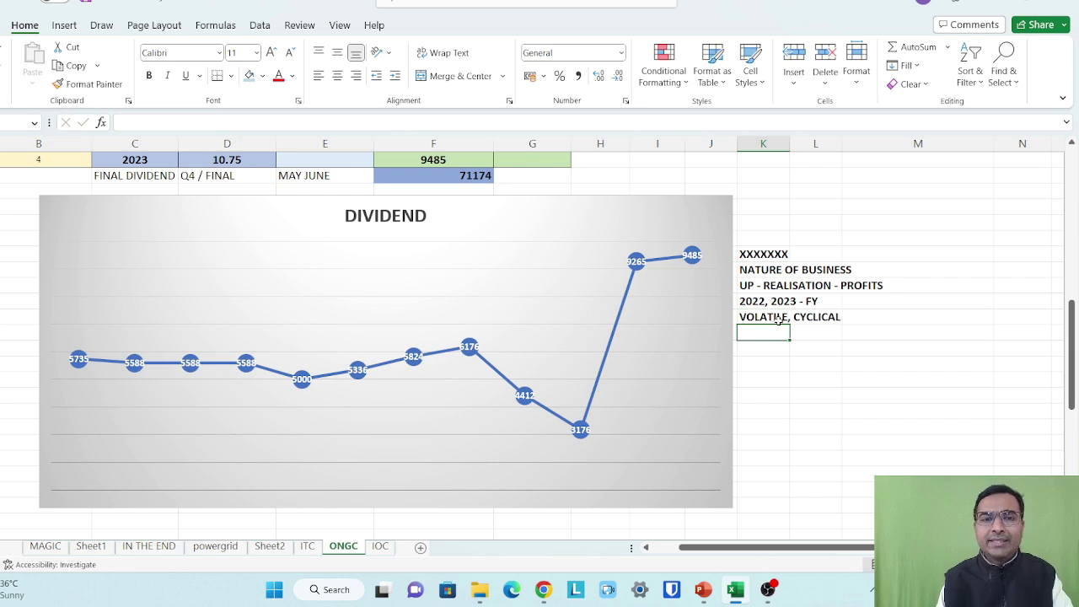
# - Enter "BUSINESS- TRIGGER - FUTURE -" in the column K cell below "VOLATILE, CYCLICAL"
pyautogui.write('BUSINESS')
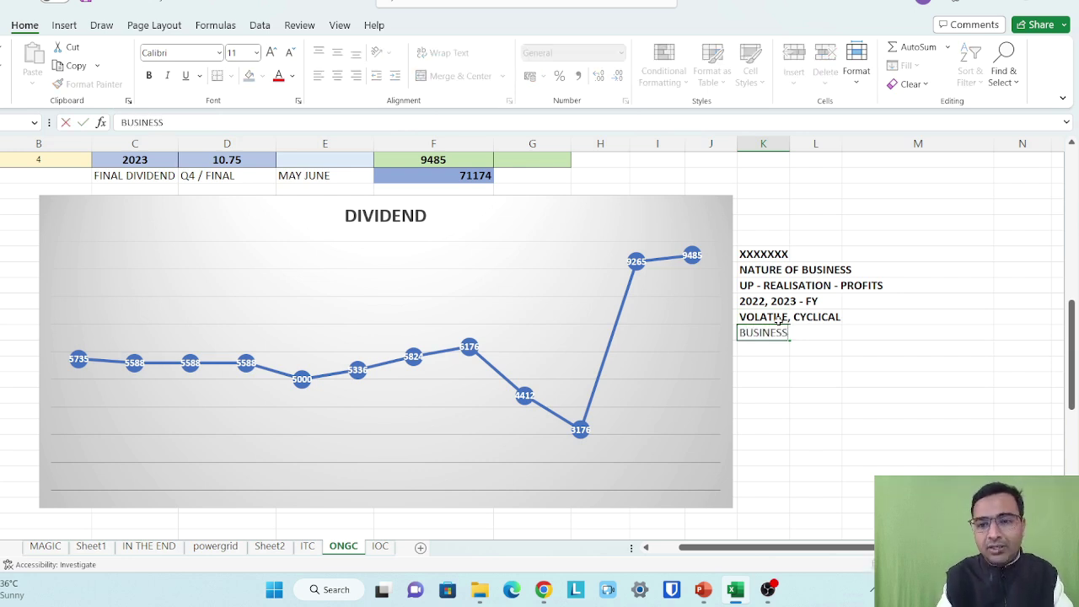
pyautogui.write('- TRIGGER')
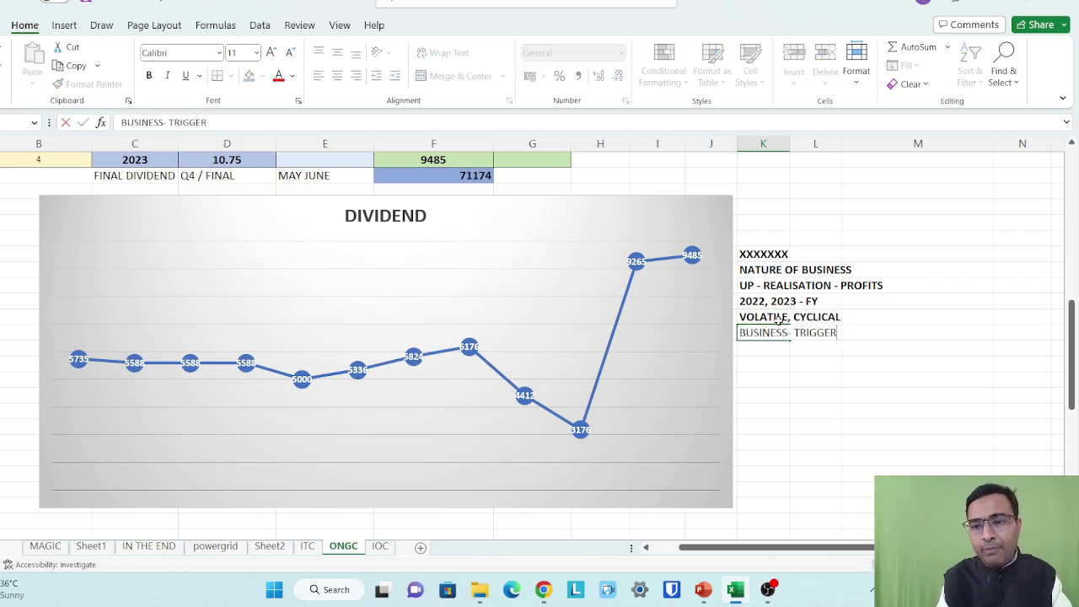
pyautogui.write(' - FUTURE')
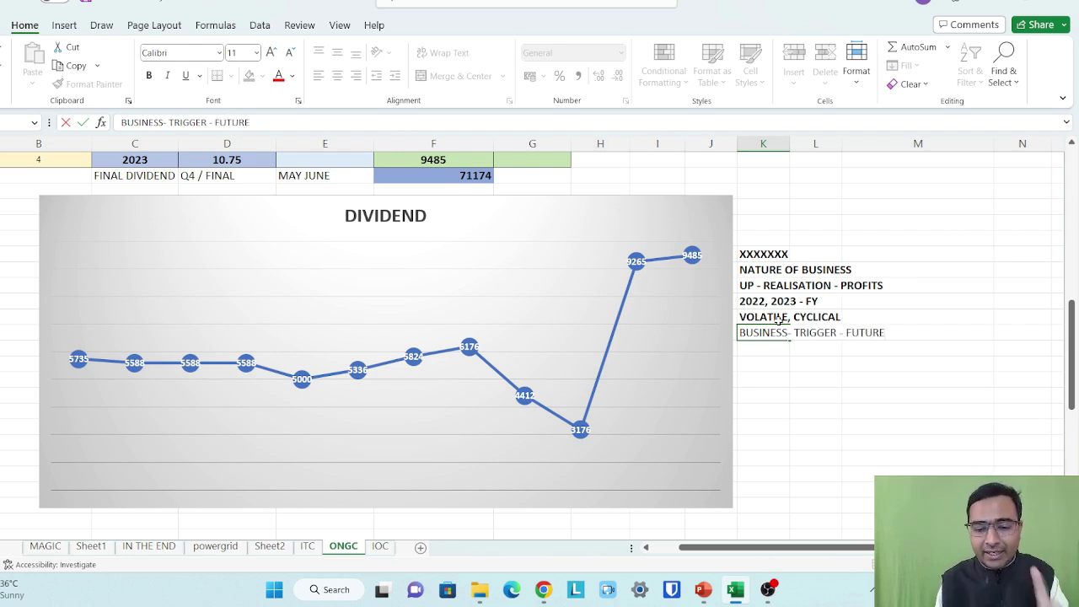
pyautogui.write(' -')
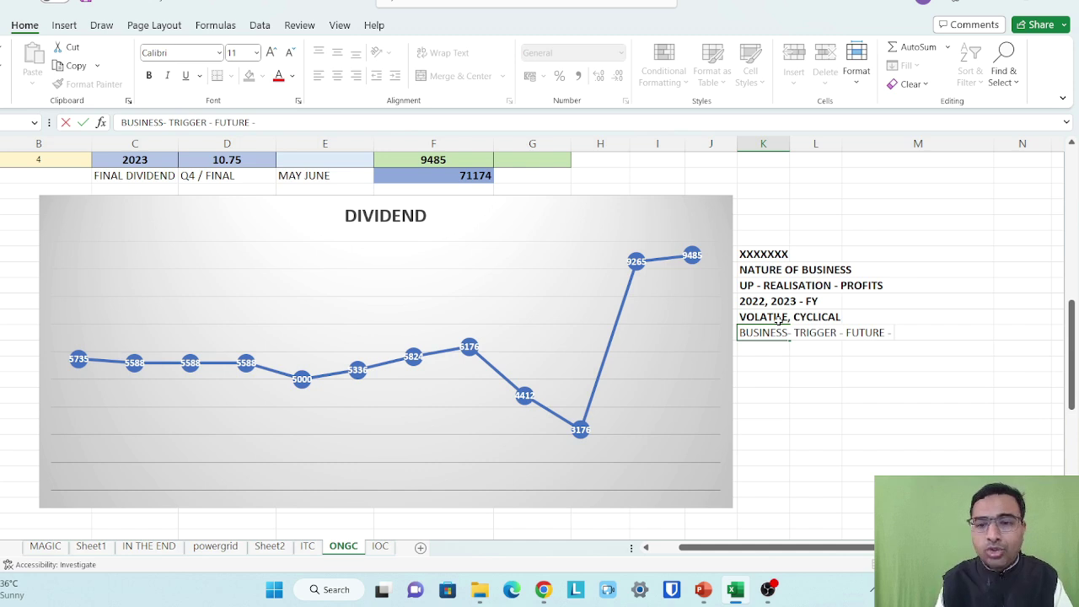
# - Set the font size of all six column K notes beside the DIVIDEND chart to 18
pyautogui.hscroll(5, 780, 320)
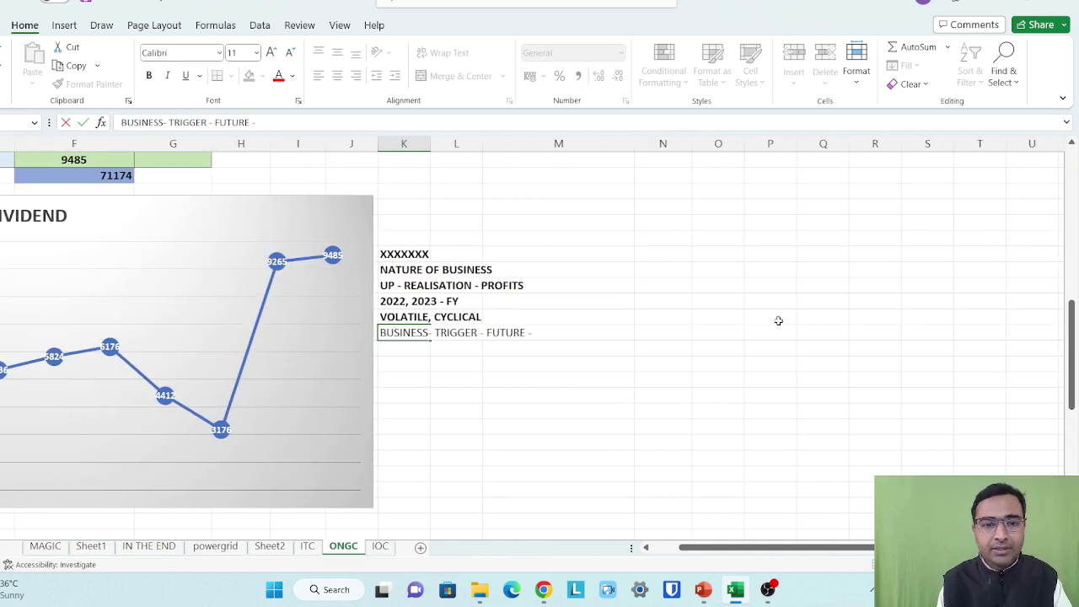
pyautogui.moveTo(377, 250); pyautogui.dragTo(442, 333)
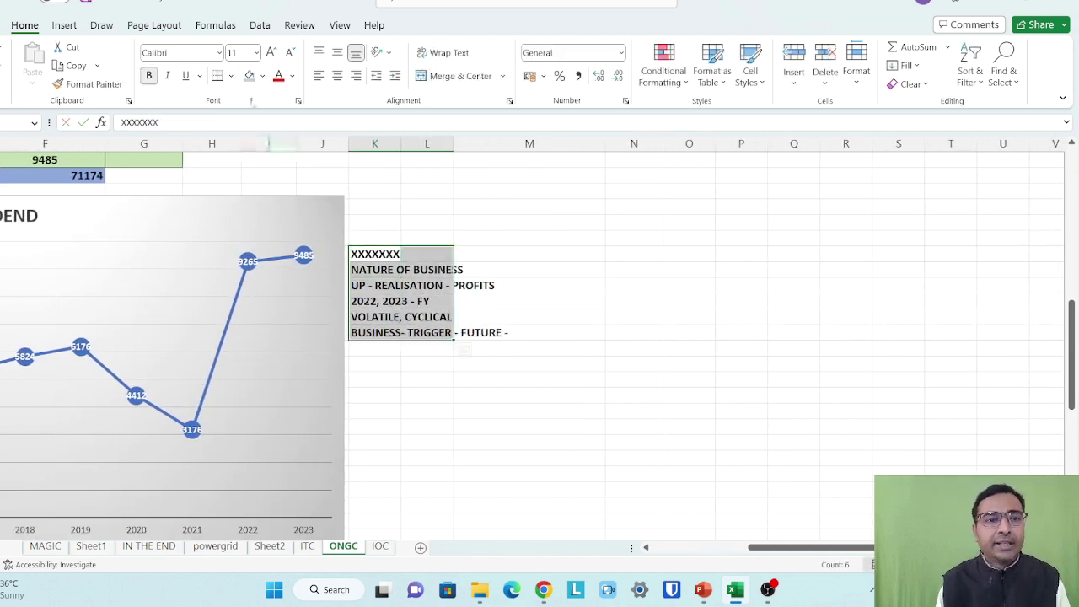
pyautogui.click(256, 52)
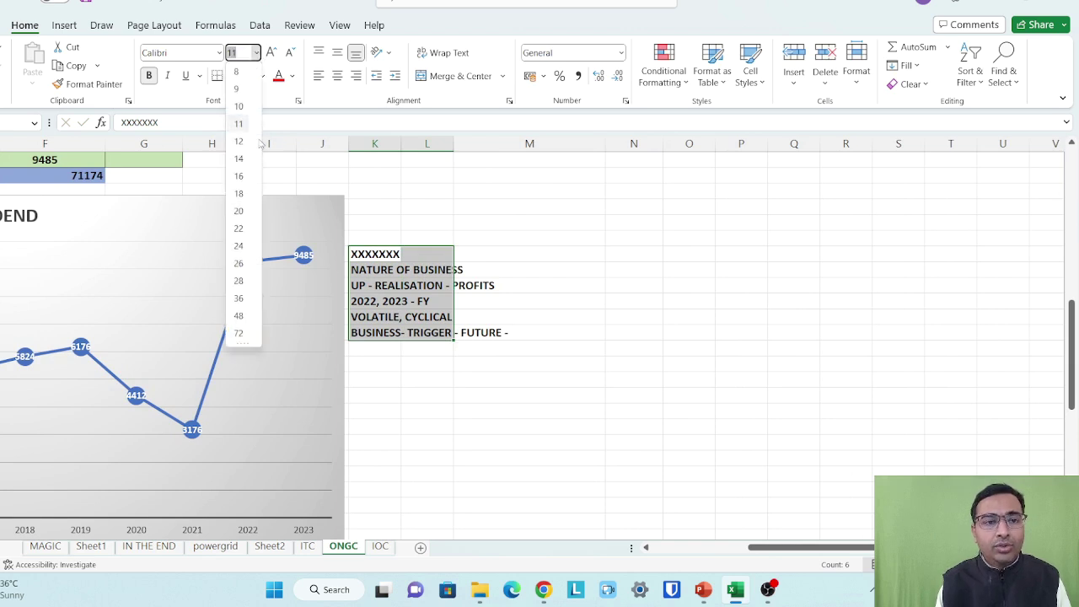
pyautogui.click(239, 193)
# - Complete the last column K note so that it reads "BUSINESS- TRIGGER - FUTURE - GOING DOWN"
pyautogui.doubleClick(394, 391)
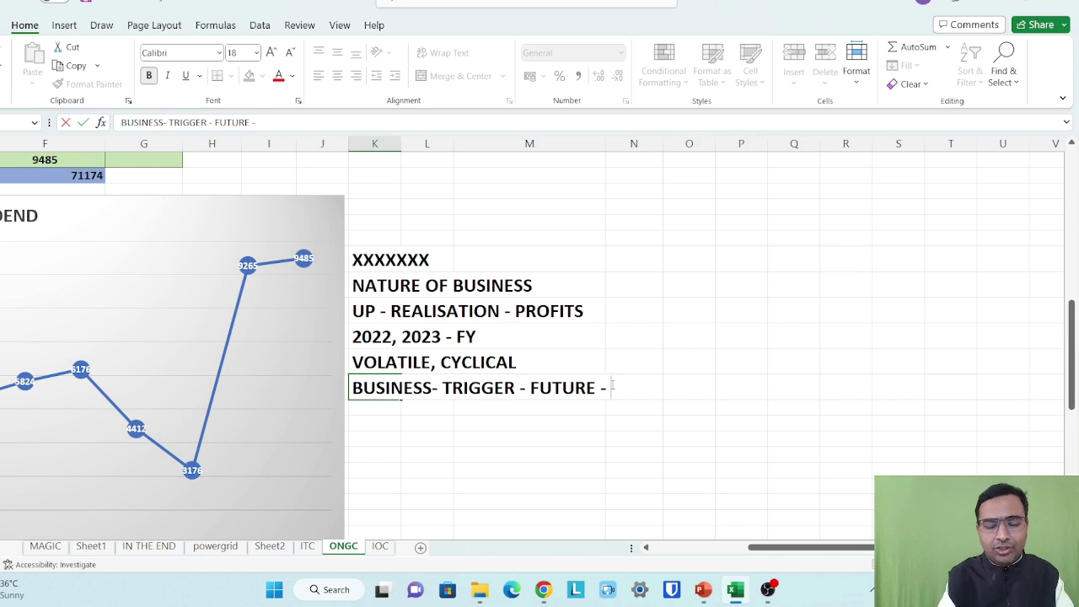
pyautogui.write('GOING')
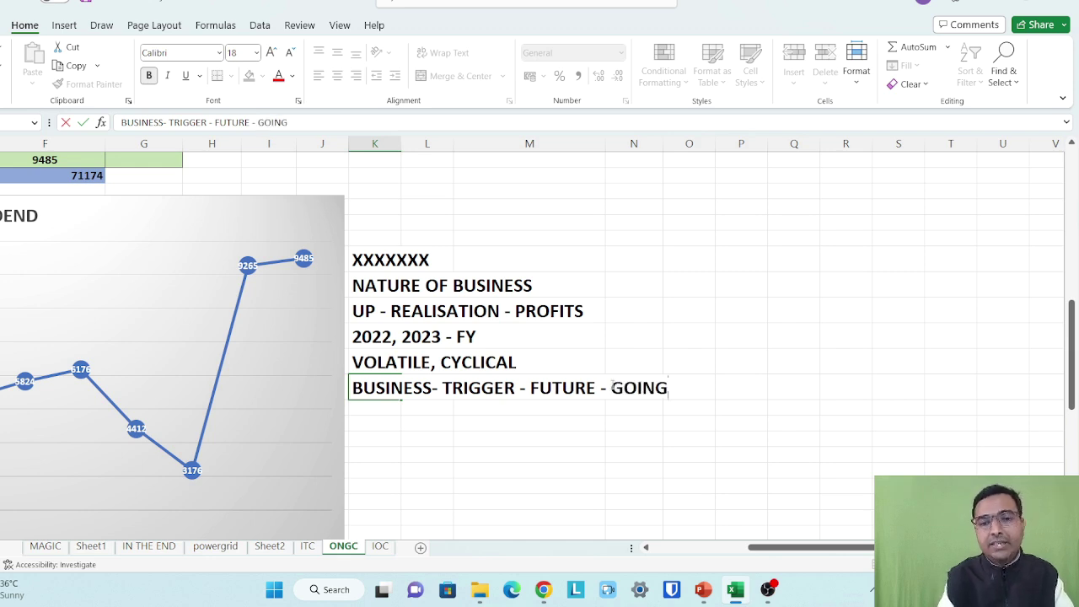
pyautogui.write(' DOWN')
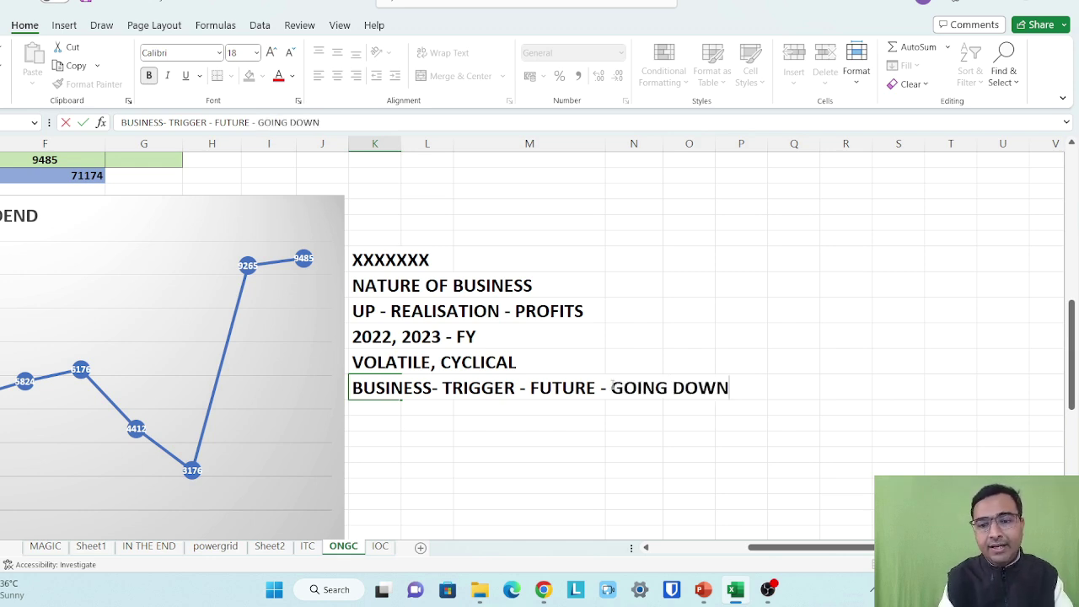
# - Add the note "2023 - KG BASIN - INCREASE" in the column K cell below the business trigger note
pyautogui.click(364, 420)
pyautogui.write('2023 -')
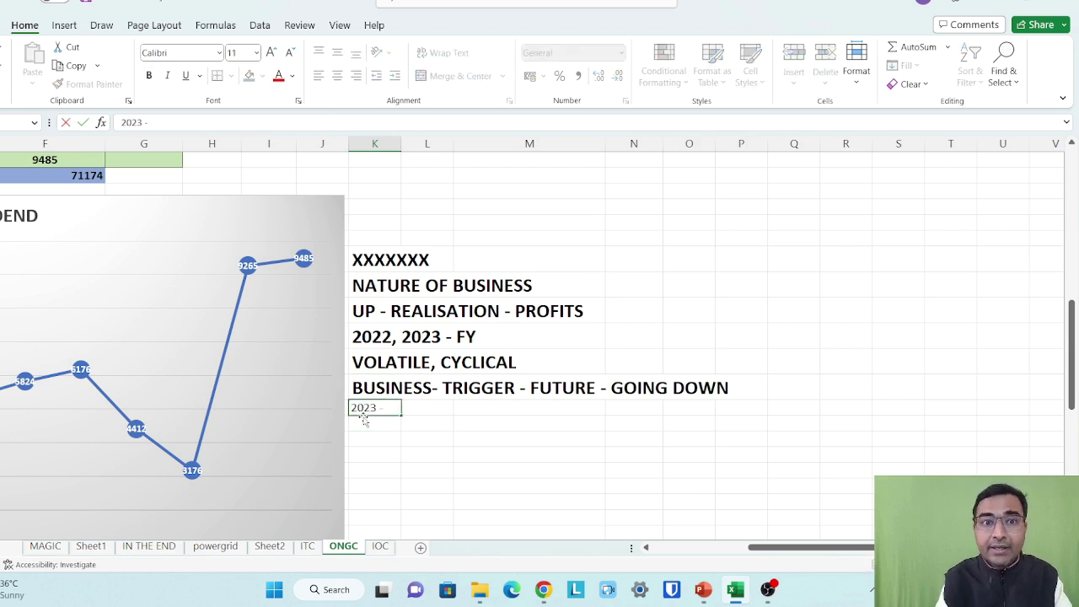
pyautogui.write(' KG BASIN')
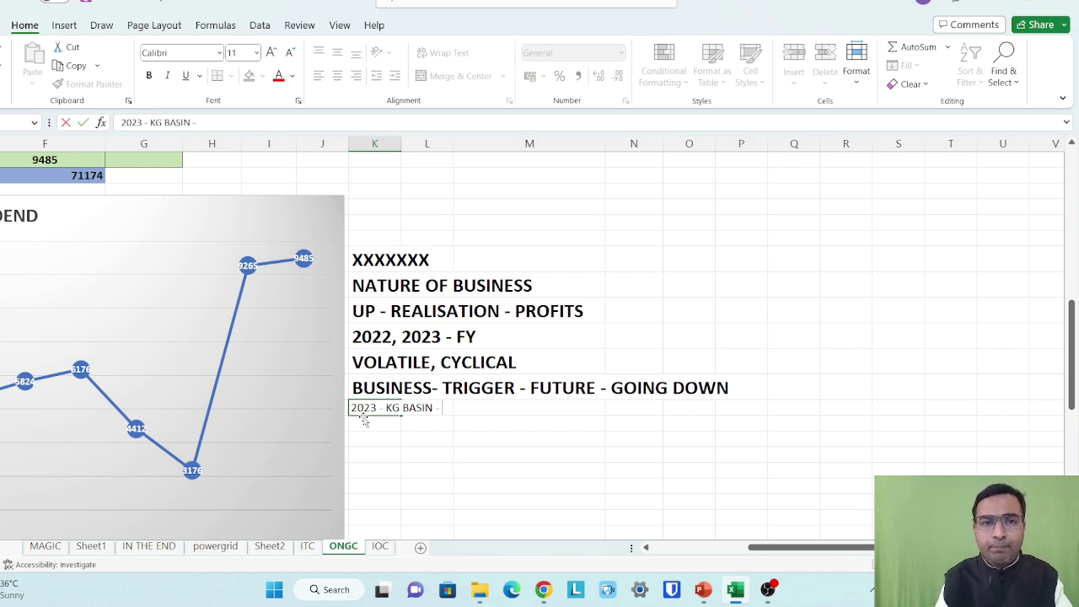
pyautogui.write(' - INCREASE')
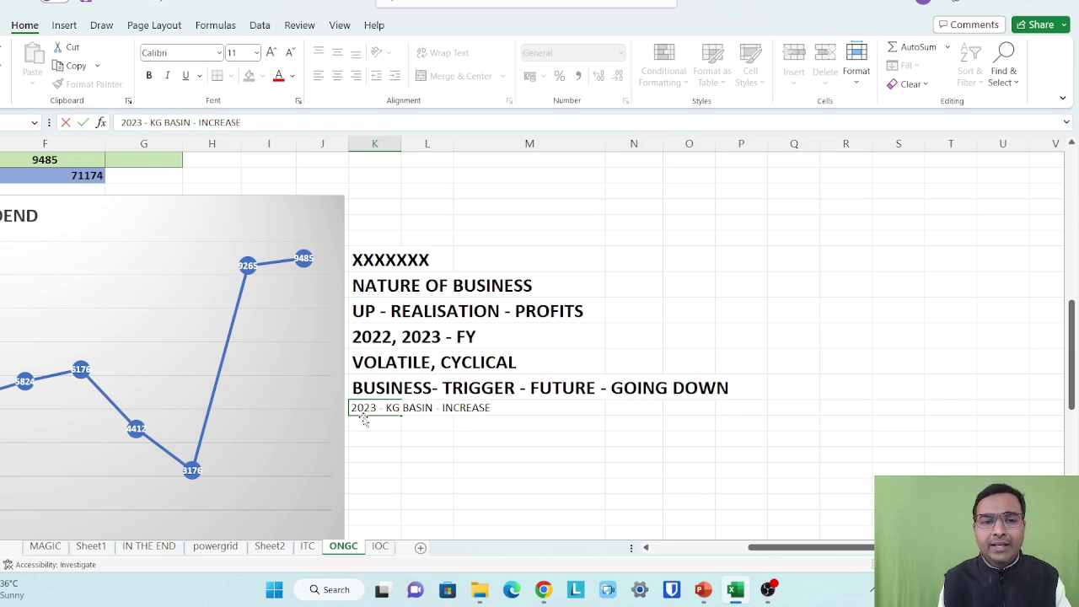
pyautogui.press('Return')
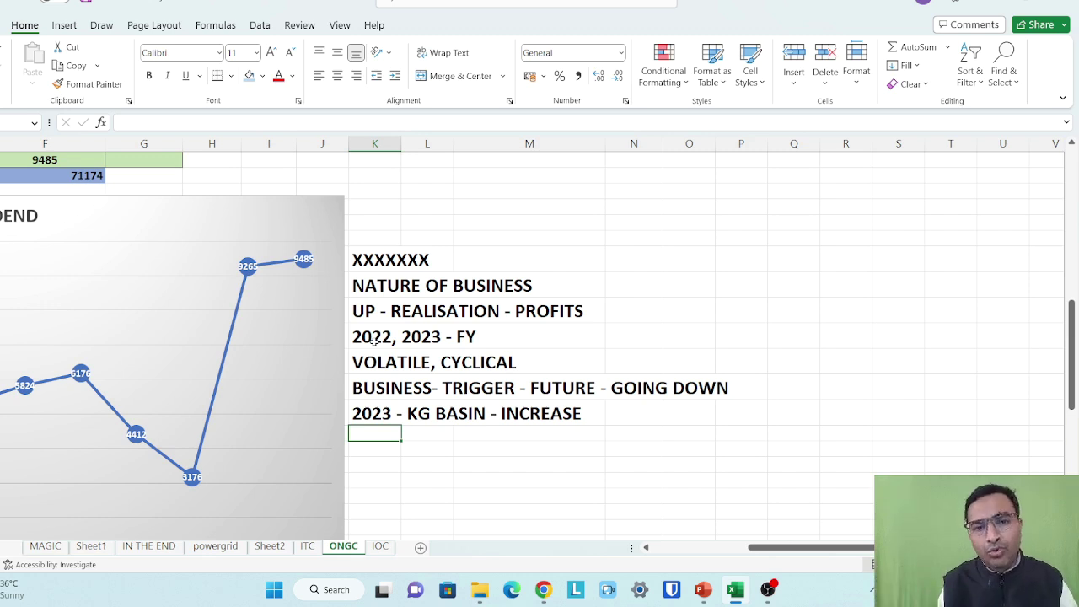
# - Examine the 2022 and 2023 points of the DIVIDEND chart and the total beneath the DIVIDEND ON 1 LAC column
pyautogui.click(373, 339)
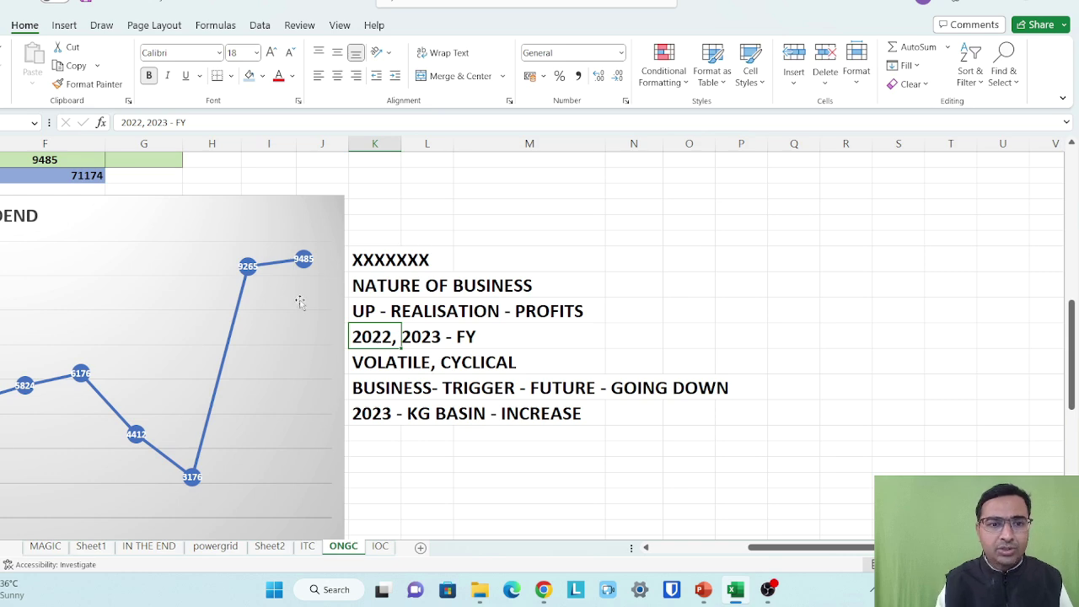
pyautogui.scroll(3, 264, 272)
pyautogui.moveTo(269, 272)
pyautogui.scroll(-4, 270, 271)
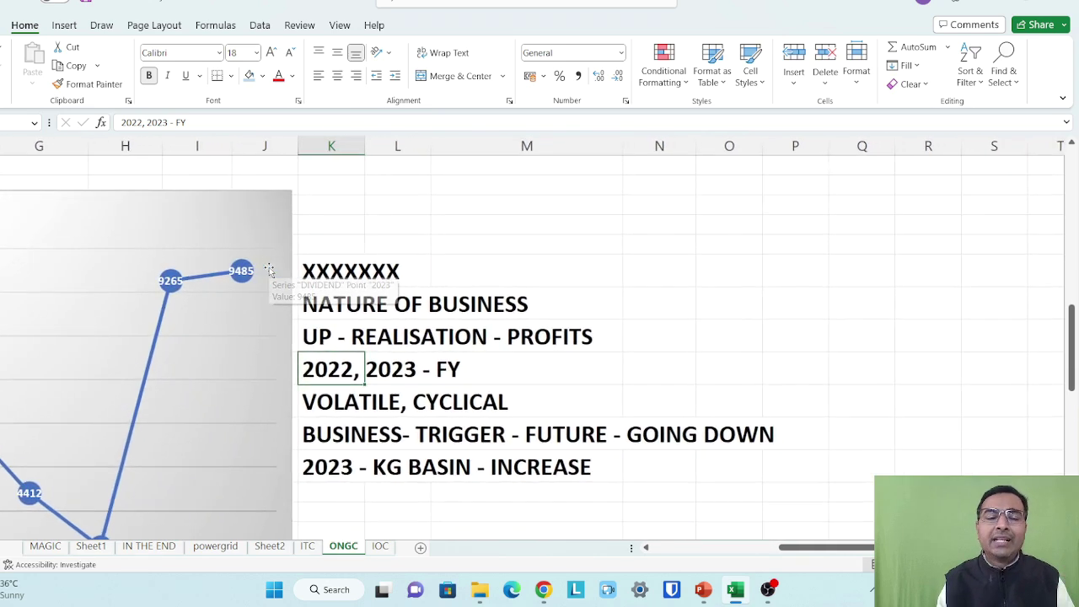
pyautogui.hscroll(-4, 268, 268)
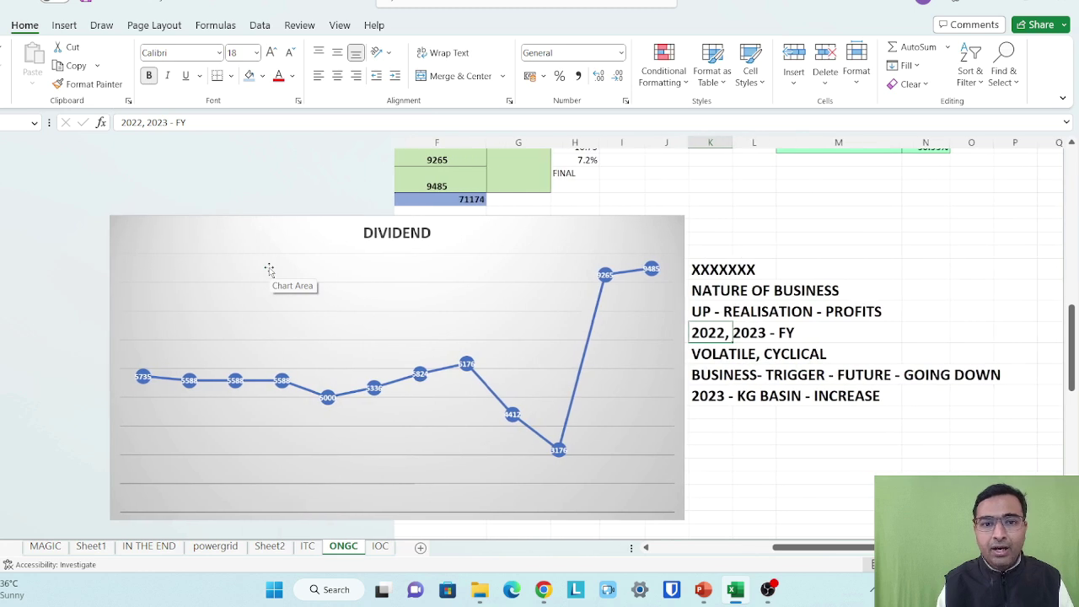
pyautogui.click(442, 196)
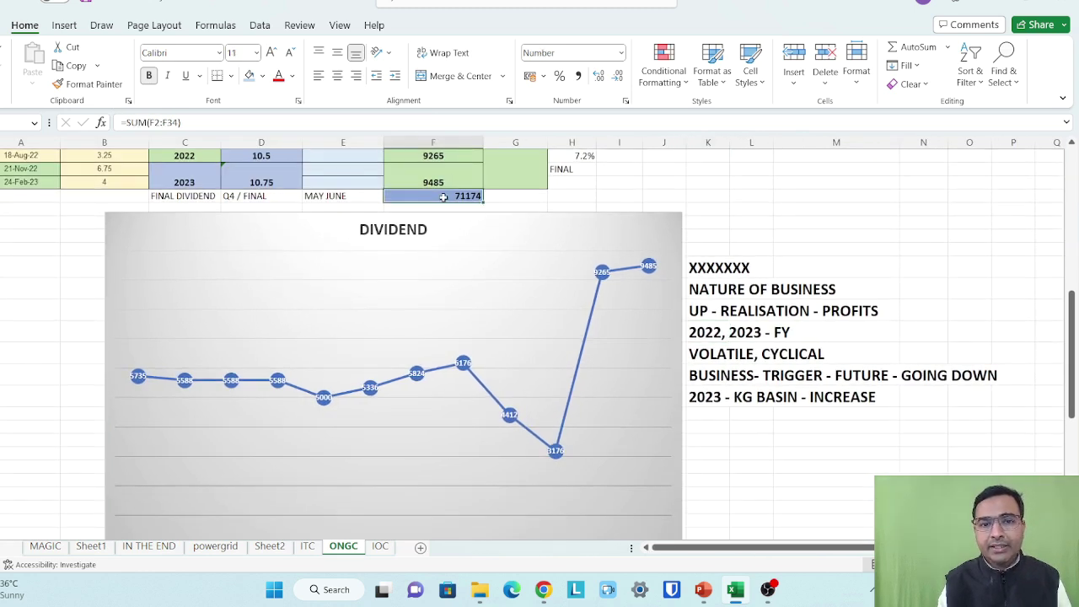
pyautogui.scroll(5, 442, 197)
pyautogui.scroll(1, 443, 197)
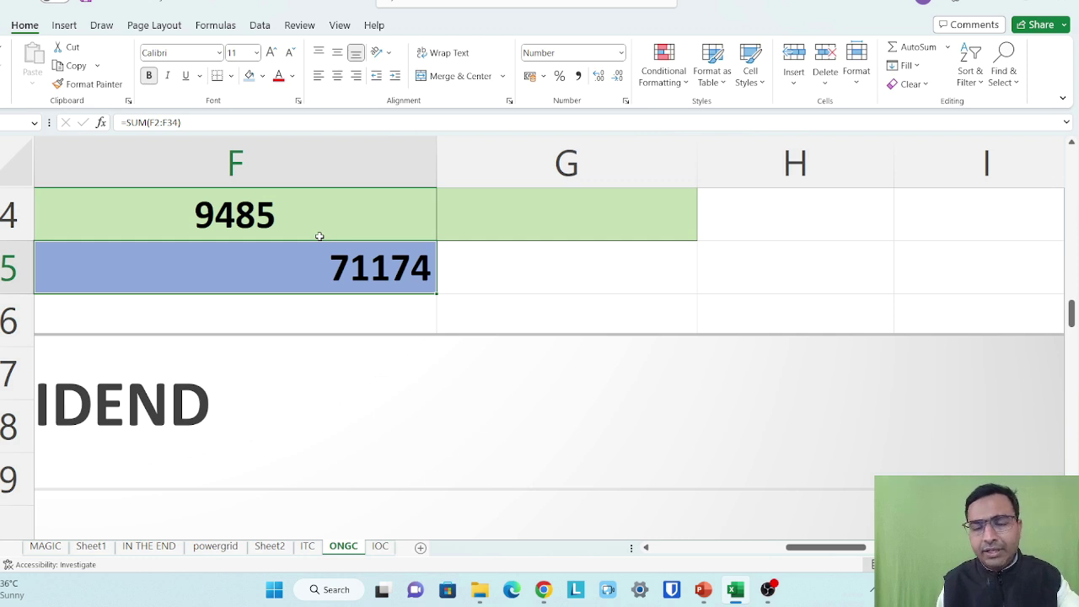
pyautogui.keyDown('ctrl'); pyautogui.scroll(-5, 320, 236); pyautogui.keyUp('ctrl')
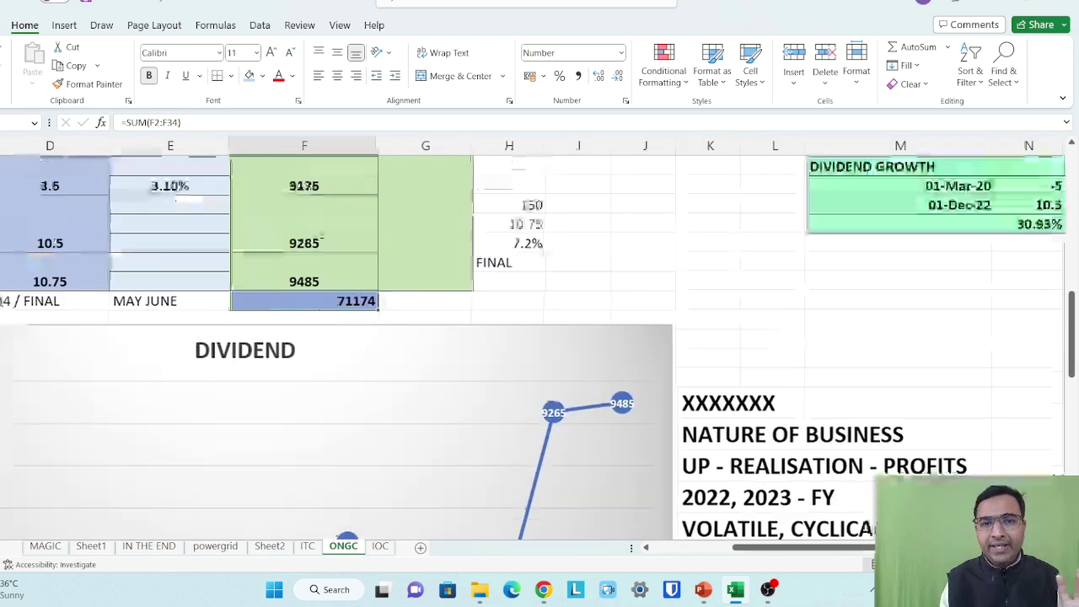
# - Review the returns from March 2020 to March 2023 and the yearly dividends on 1 lac since 2012
pyautogui.scroll(10, 319, 236)
pyautogui.hscroll(5, 320, 236)
pyautogui.scroll(3, 319, 236)
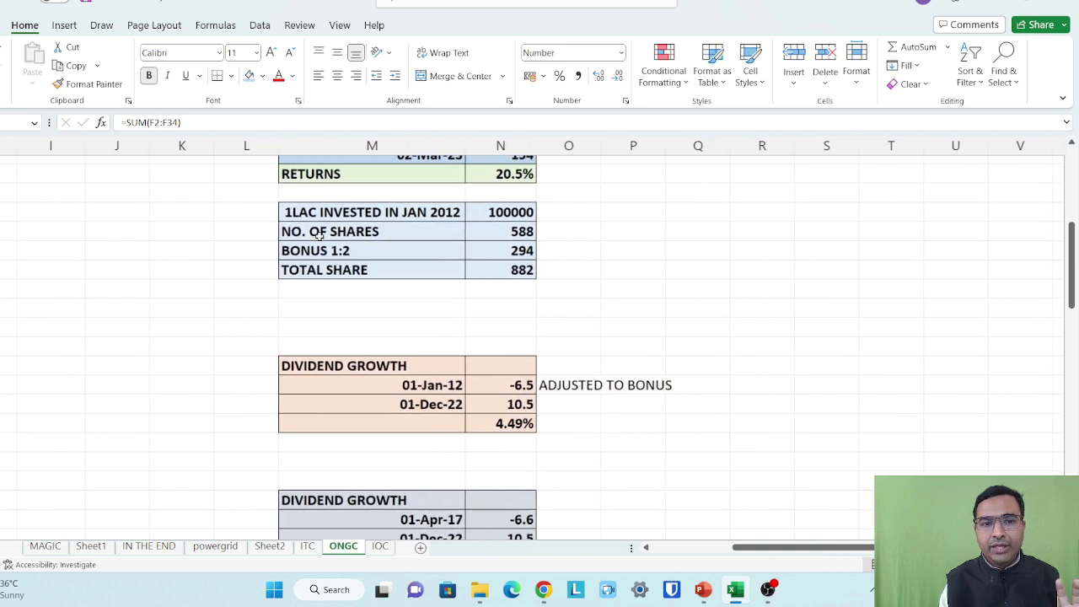
pyautogui.click(472, 205)
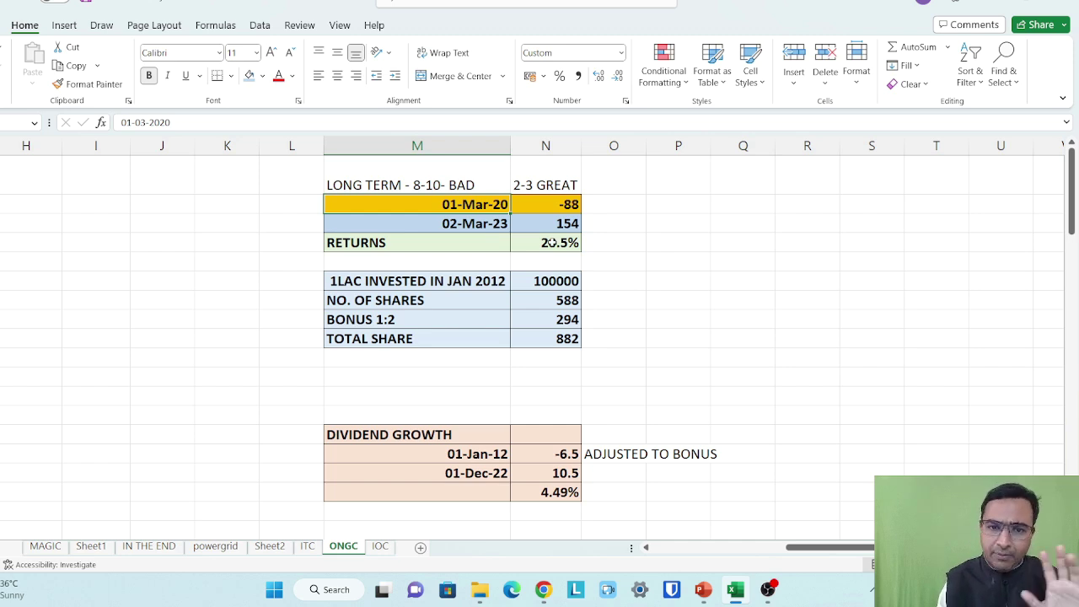
pyautogui.hscroll(-6, 549, 243)
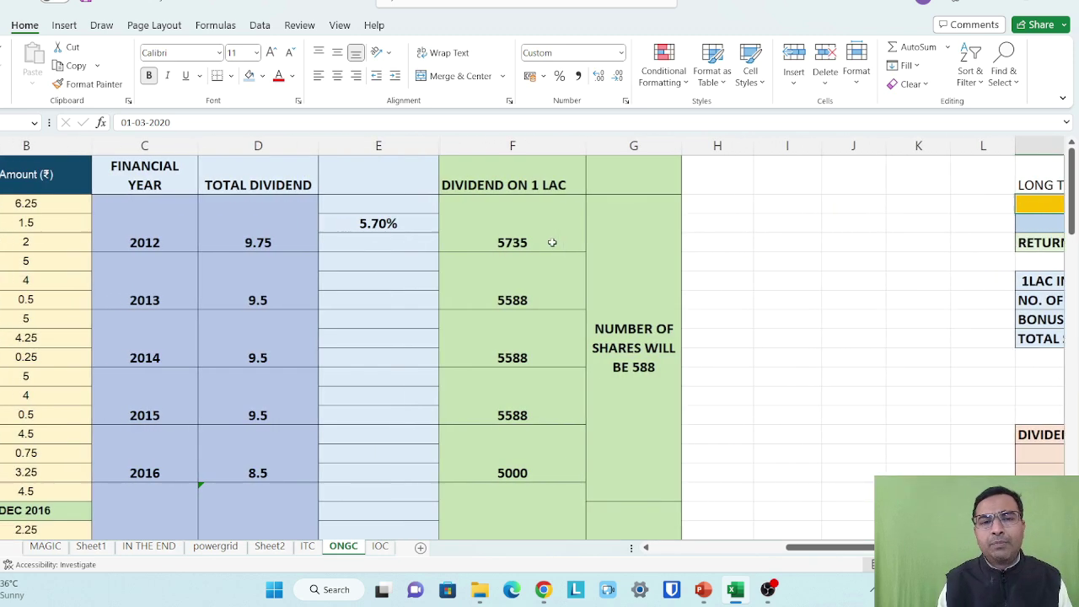
pyautogui.scroll(-10, 550, 243)
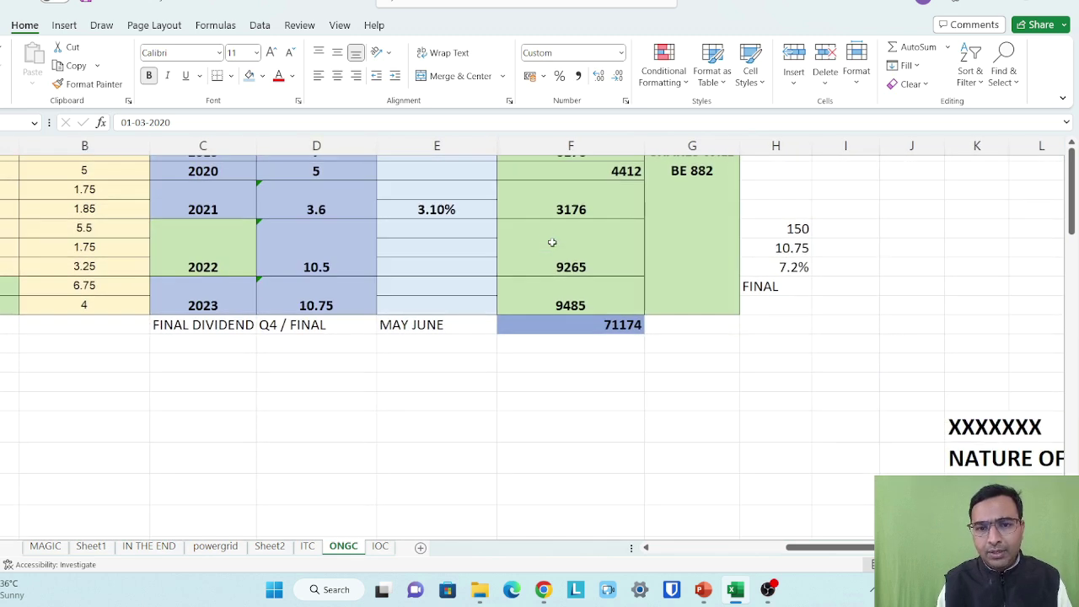
# - On the MAGIC sheet, highlight the exploration business and oil price increase lines of the FINAL ANALYSIS: ONGC table in light blue
pyautogui.hotkey('ctrl', 'pageup')
pyautogui.hotkey('ctrl', 'pageup')
pyautogui.hotkey('ctrl', 'pageup')
pyautogui.hotkey('ctrl', 'pageup')
pyautogui.hotkey('ctrl', 'pageup')
pyautogui.scroll(1, 189, 385)
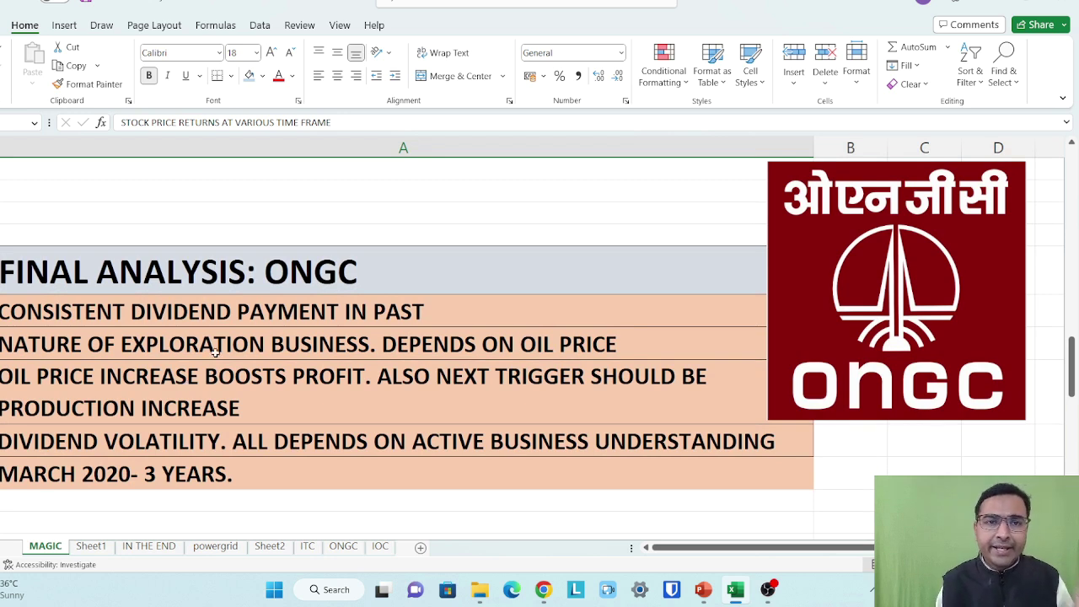
pyautogui.click(215, 352)
pyautogui.click(248, 76)
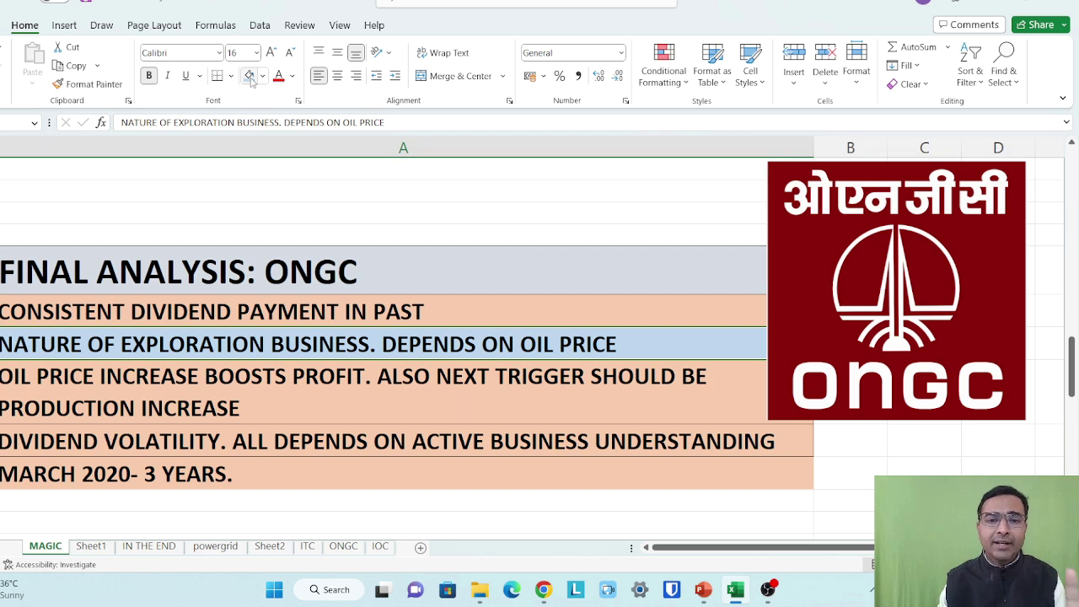
pyautogui.click(165, 390)
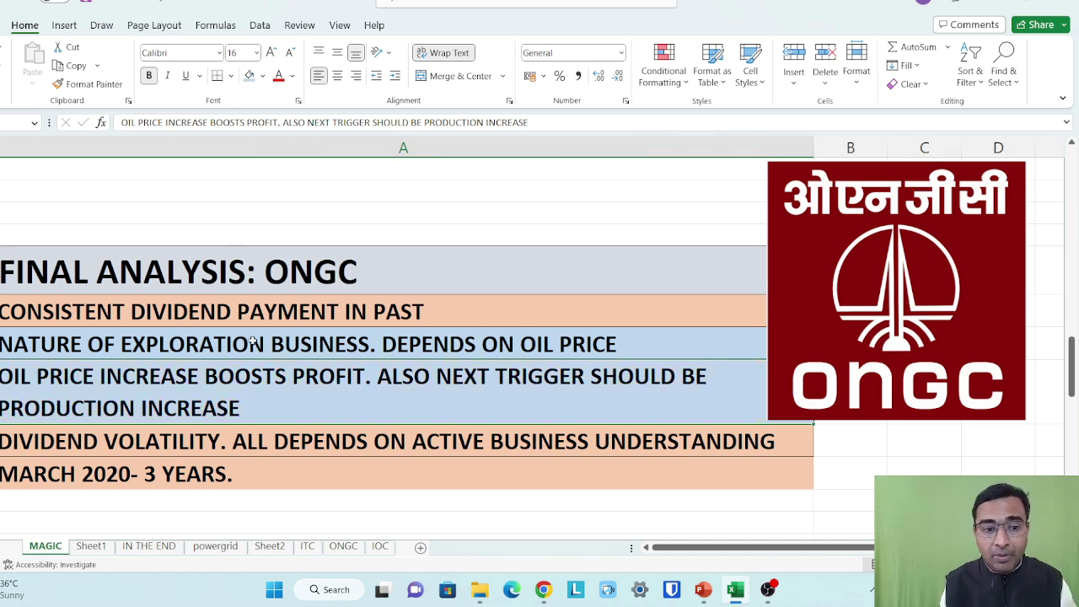
pyautogui.click(259, 442)
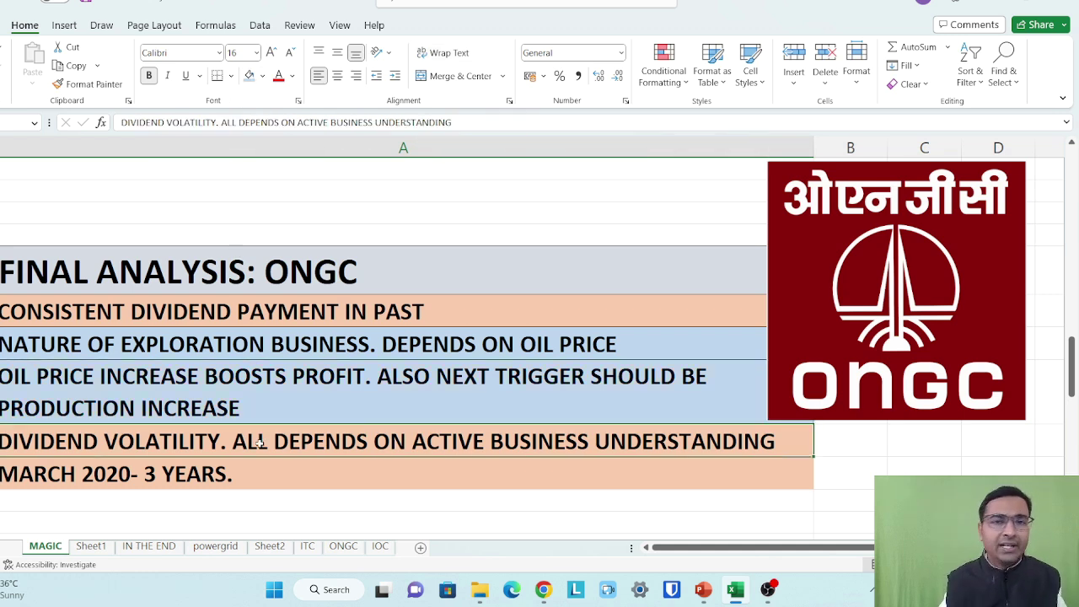